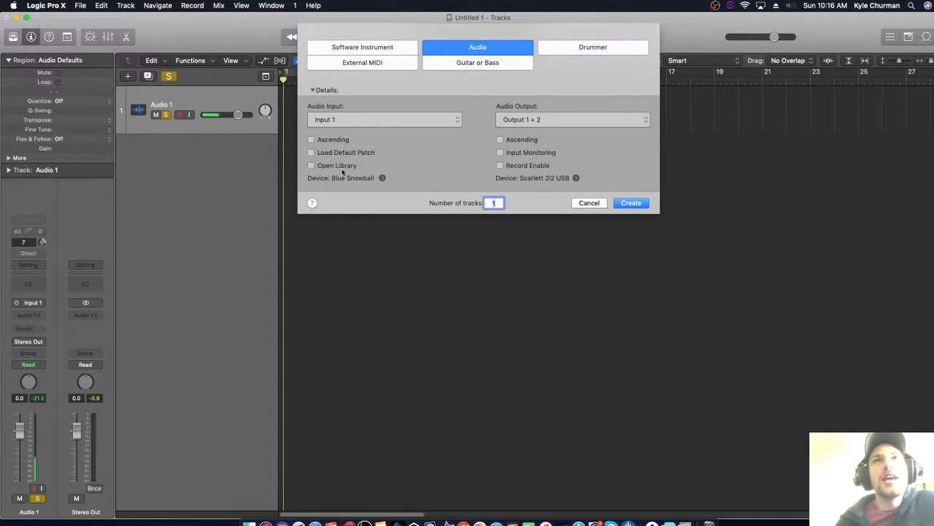
Step: Create one new audio track with Input 1 and record a take of about two and a half bars on it
mouse_move(383, 179)
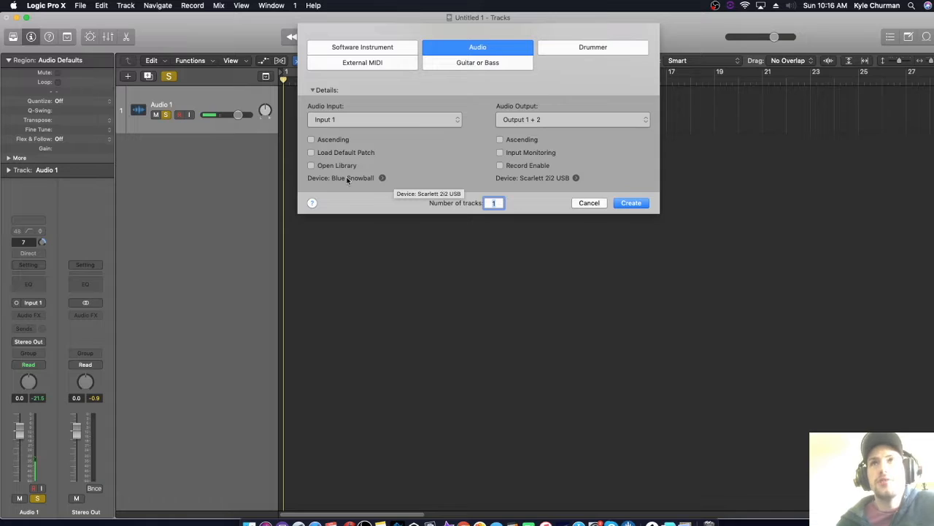
click(632, 203)
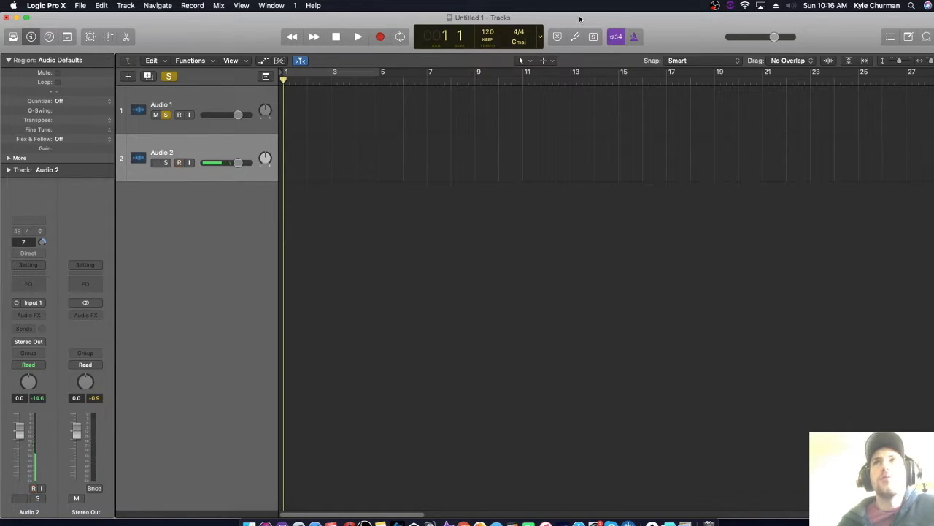
click(380, 37)
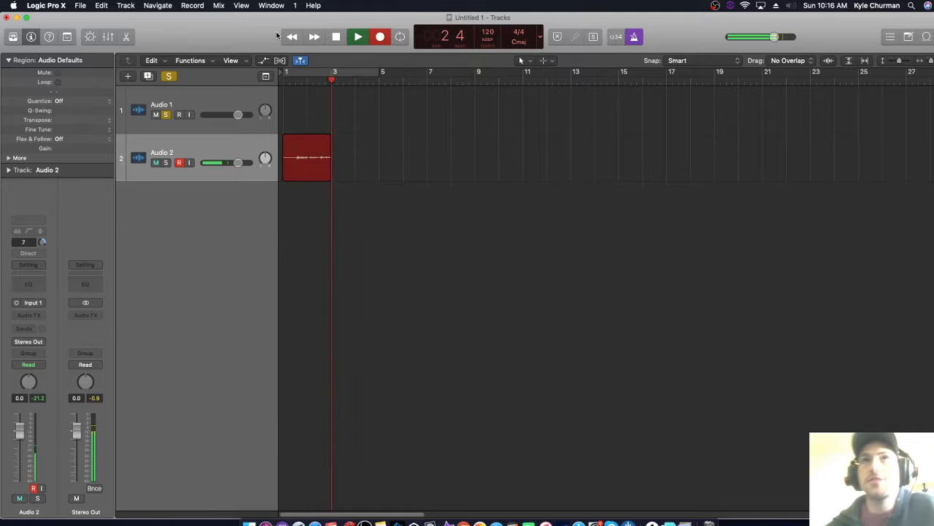
click(335, 38)
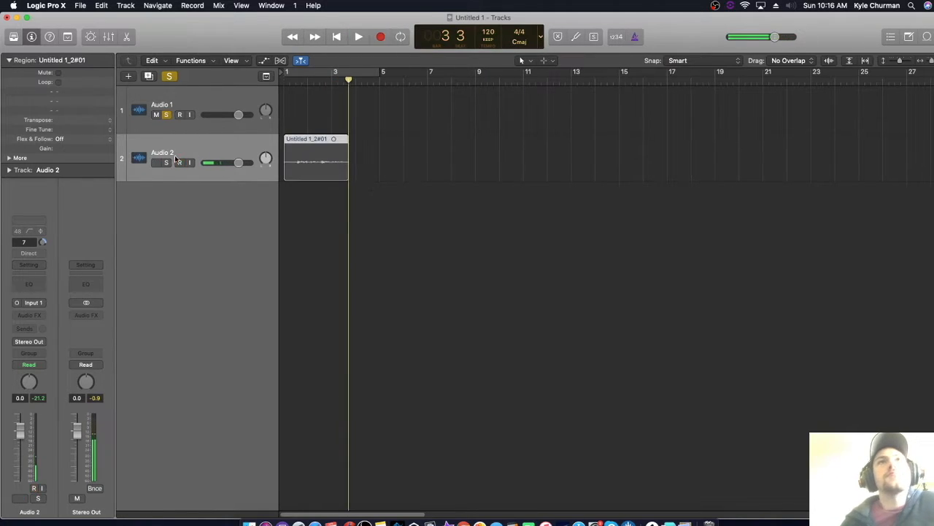
Step: Solo the Audio 2 track, play its recording from bar 1 beat 3, and raise the track volume to 6.0 dB
click(169, 75)
click(166, 162)
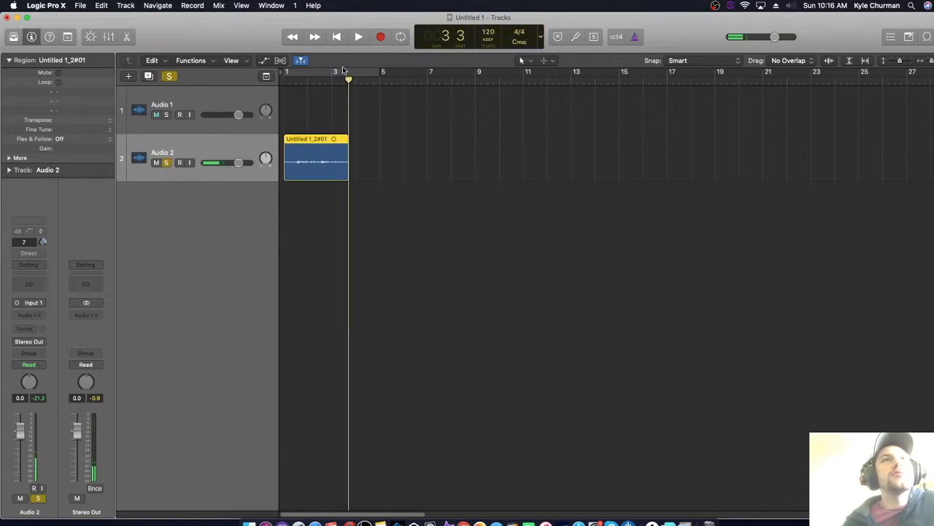
click(296, 81)
click(359, 37)
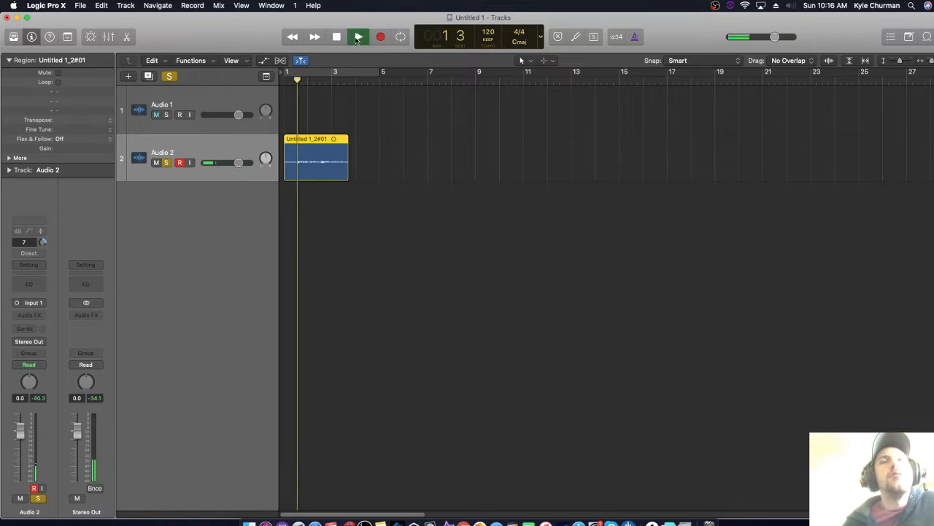
mouse_move(238, 162)
mouse_down()
mouse_move(248, 164)
mouse_move(234, 168)
mouse_up()
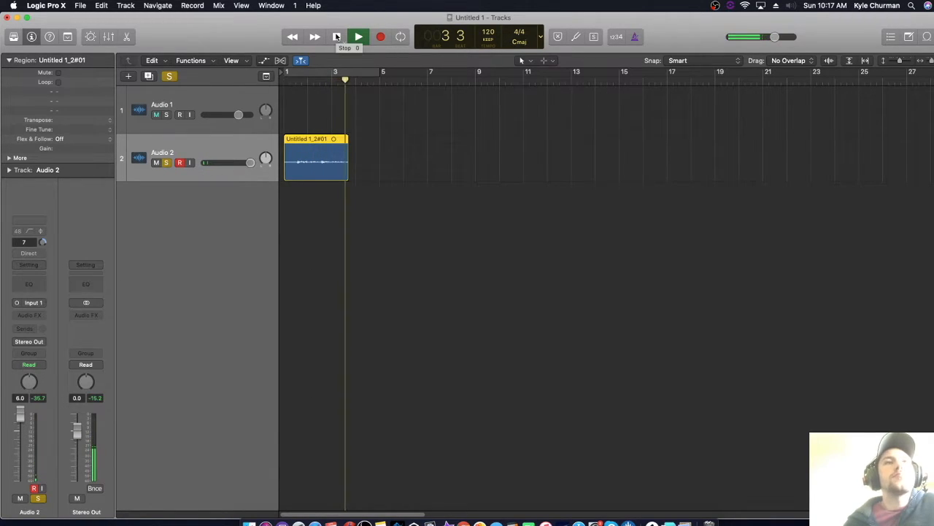
click(336, 36)
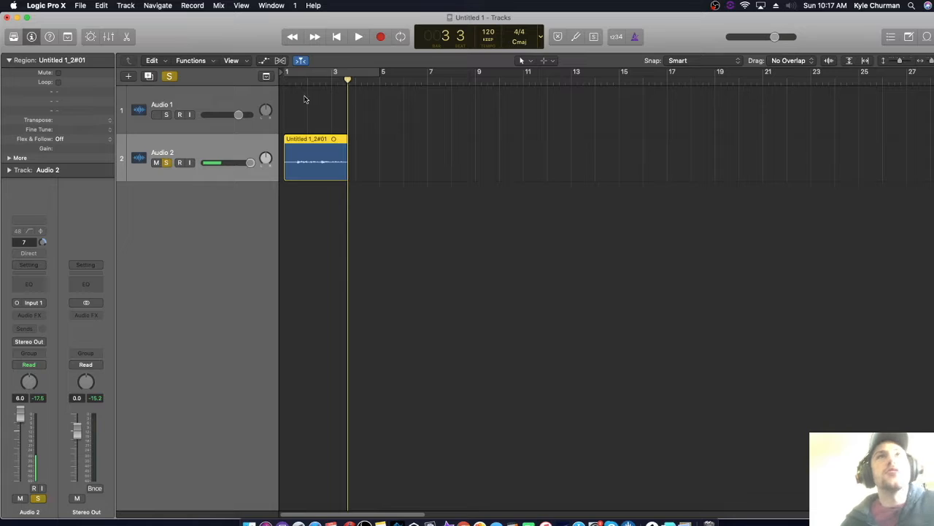
Step: Trim the start of the Audio 2 region to bar 1 beat 3 and place the playhead there
key(Return)
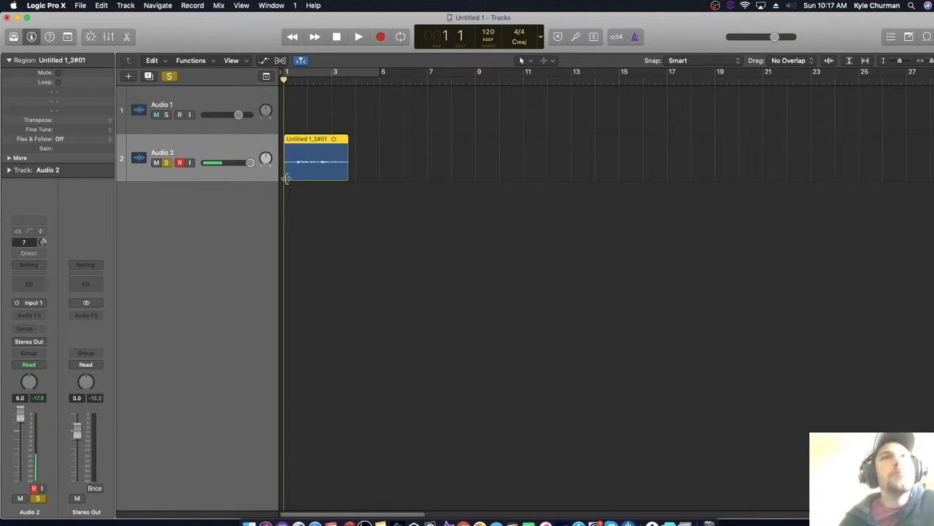
drag(285, 176, 301, 159)
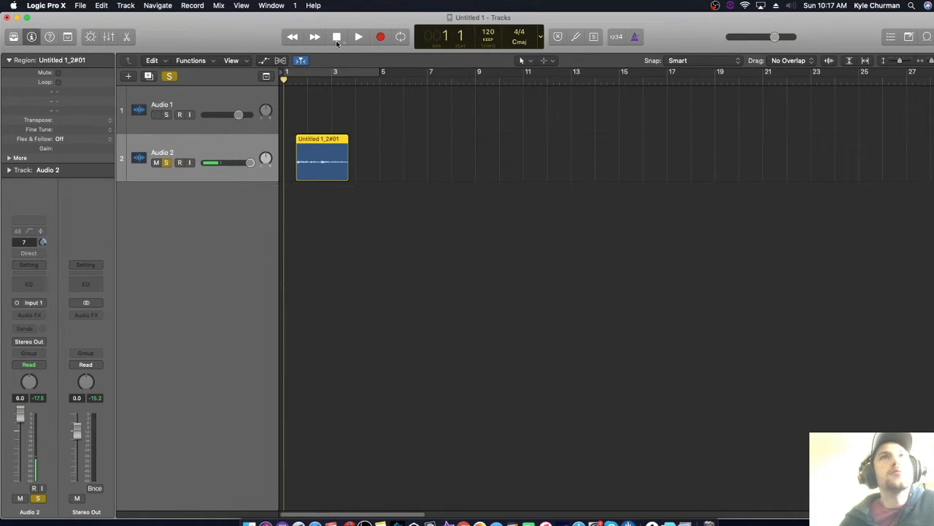
click(296, 81)
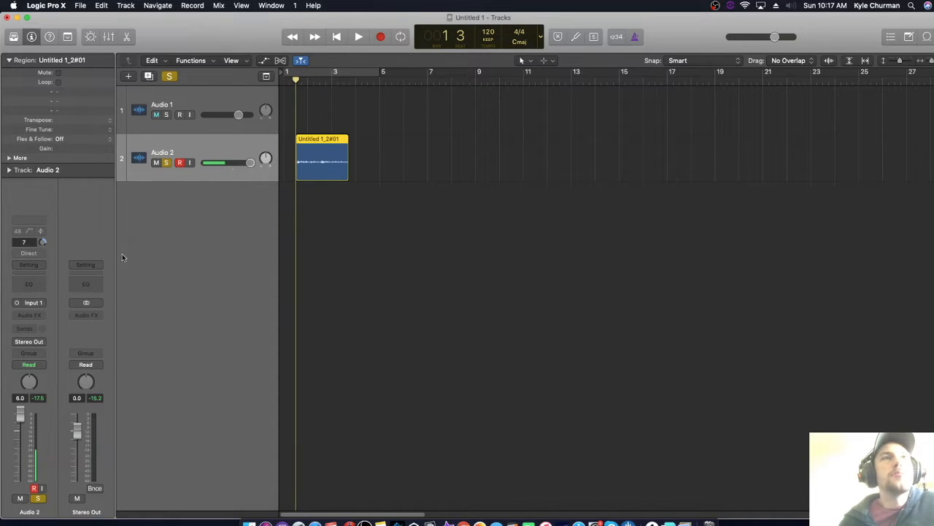
Step: Add a Channel EQ to Audio 2 and enable its low cut at about 102 Hz
drag(228, 41, 297, 41)
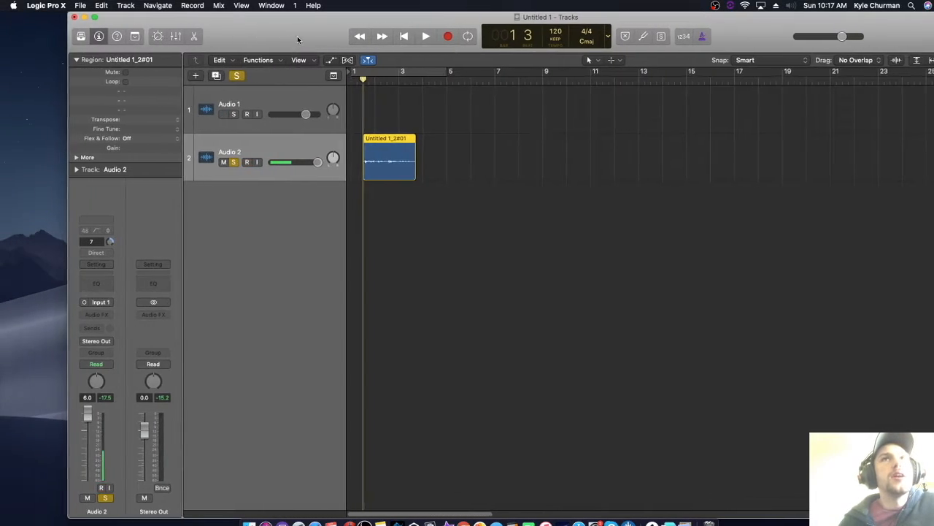
drag(911, 36, 875, 37)
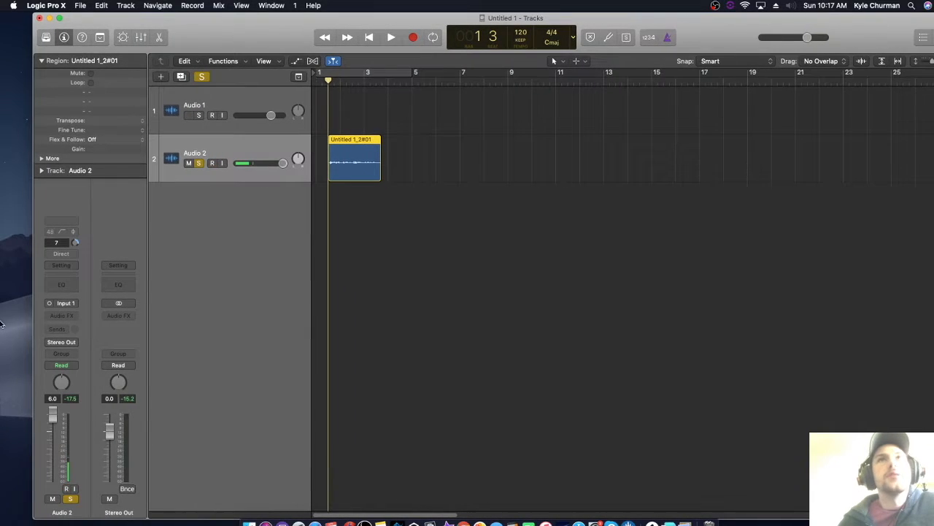
click(67, 287)
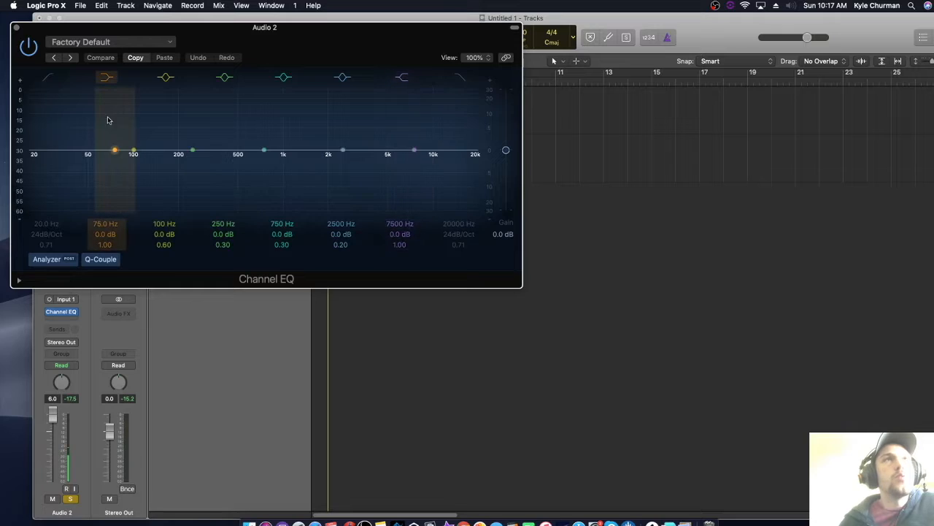
click(49, 80)
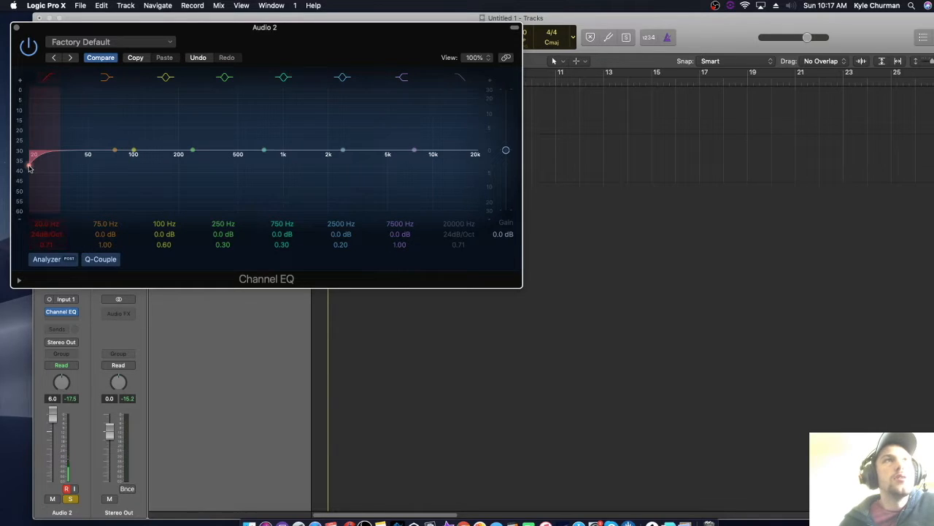
drag(31, 166, 144, 170)
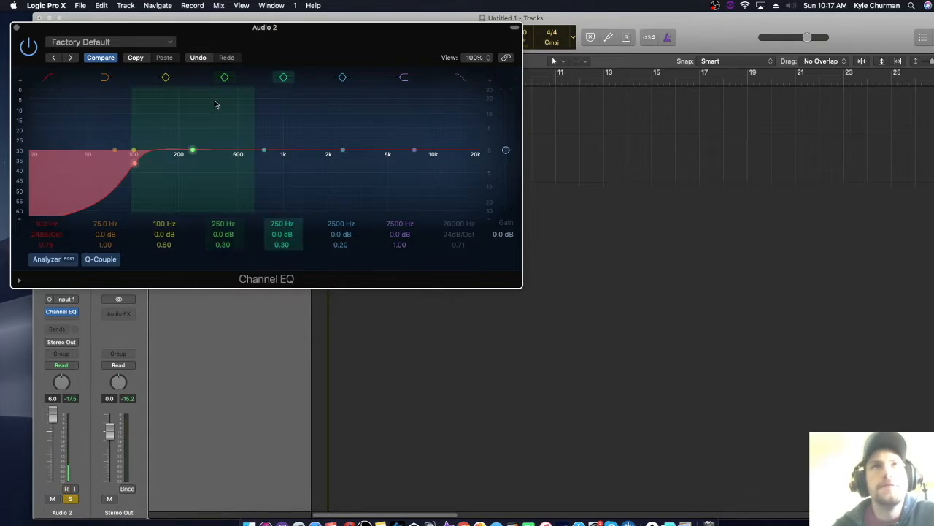
Step: Load the Male Vocal Refresh voice preset in the Channel EQ
click(163, 45)
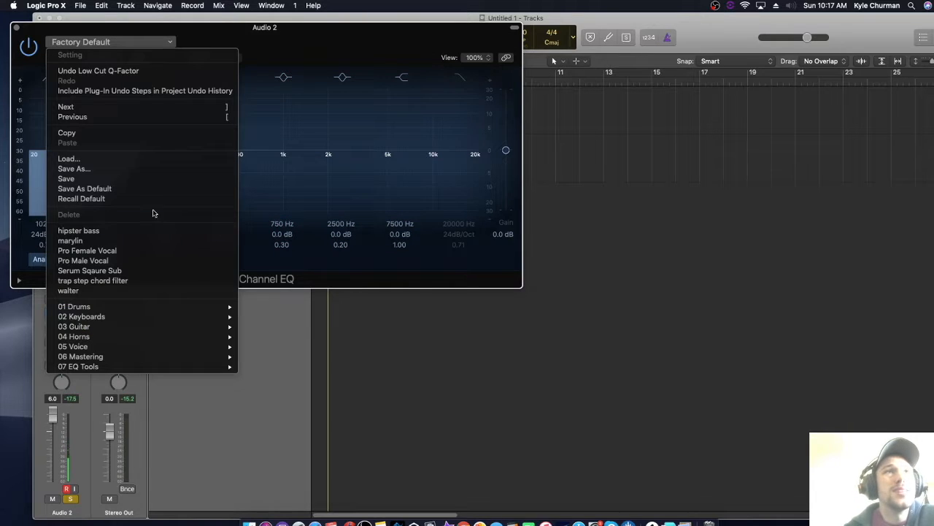
mouse_move(143, 349)
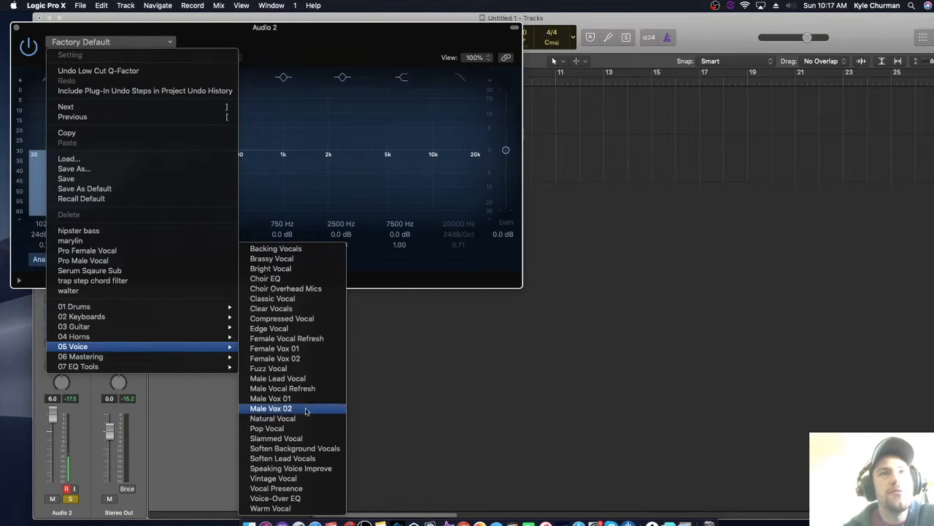
click(290, 389)
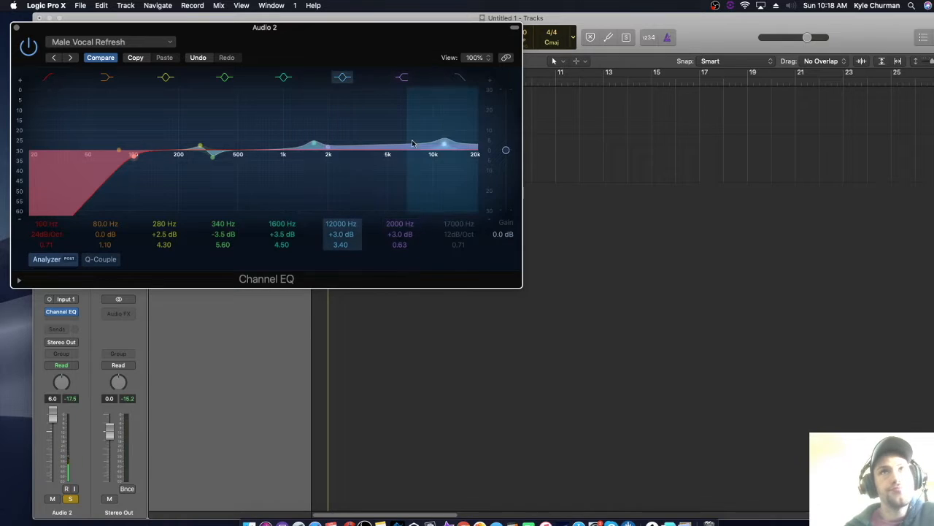
Step: Shift the 12000 Hz EQ peak to 4650 Hz at +4.0 dB and the high shelf to 5400 Hz at +2.0 dB
click(402, 79)
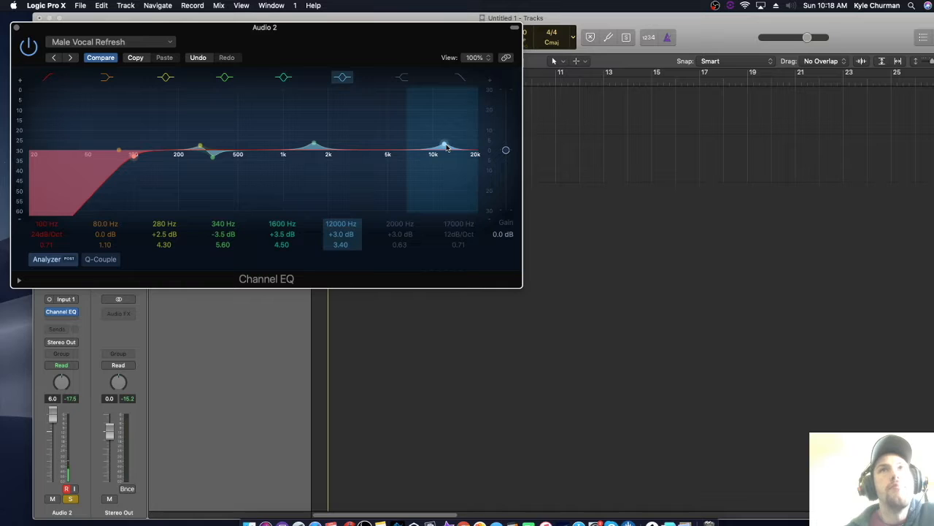
drag(444, 146, 379, 144)
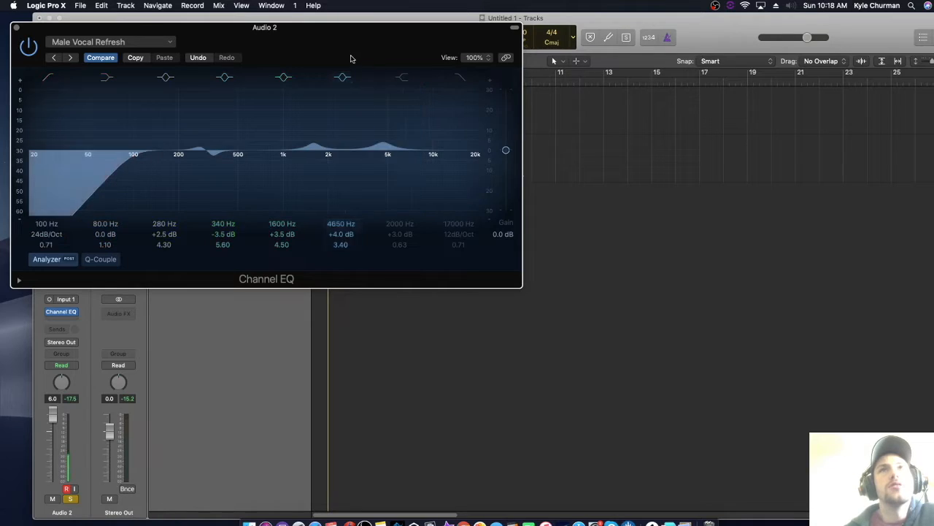
click(400, 77)
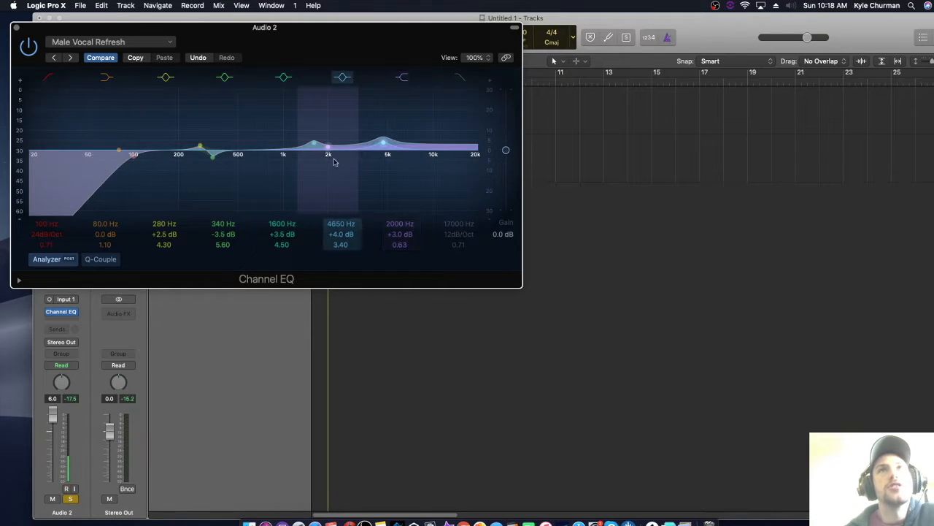
drag(327, 149, 394, 150)
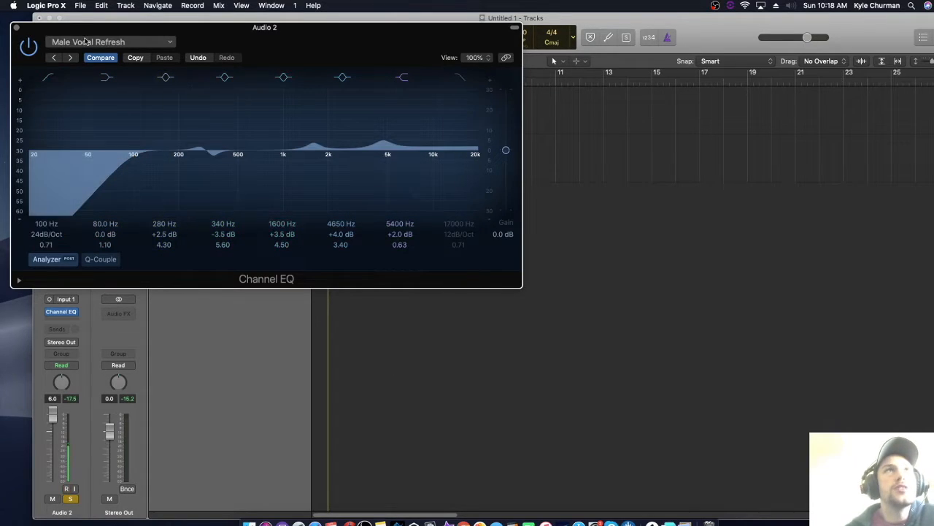
Step: Save the Channel EQ settings as a new preset named DJ WBK (Male EQ)
click(144, 43)
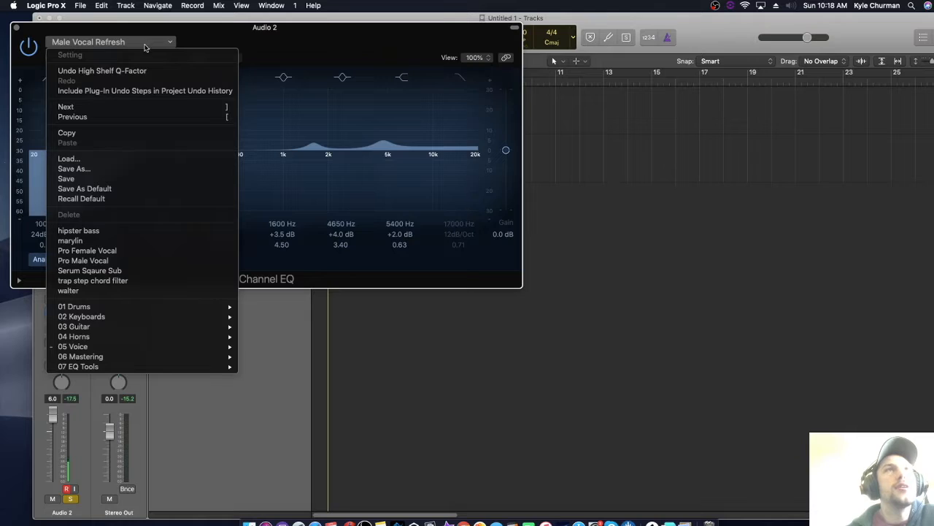
click(102, 172)
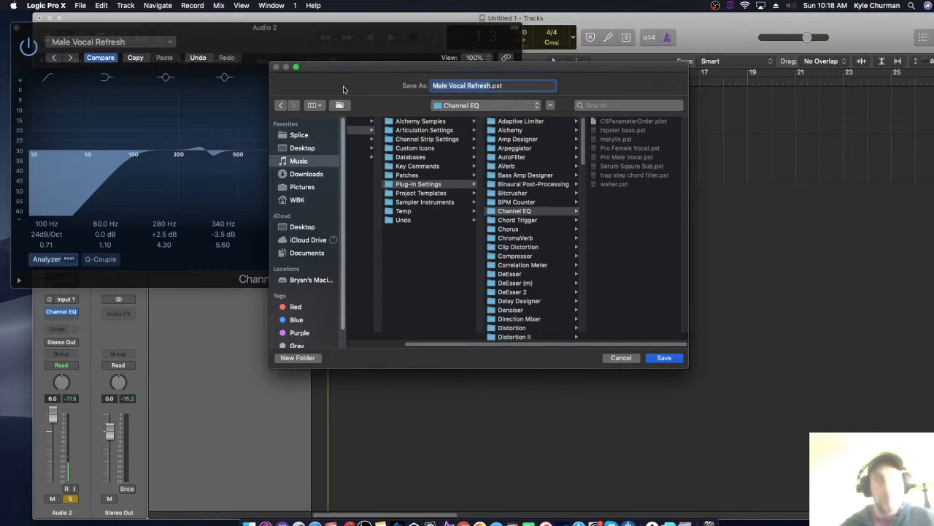
text(DJ WB)
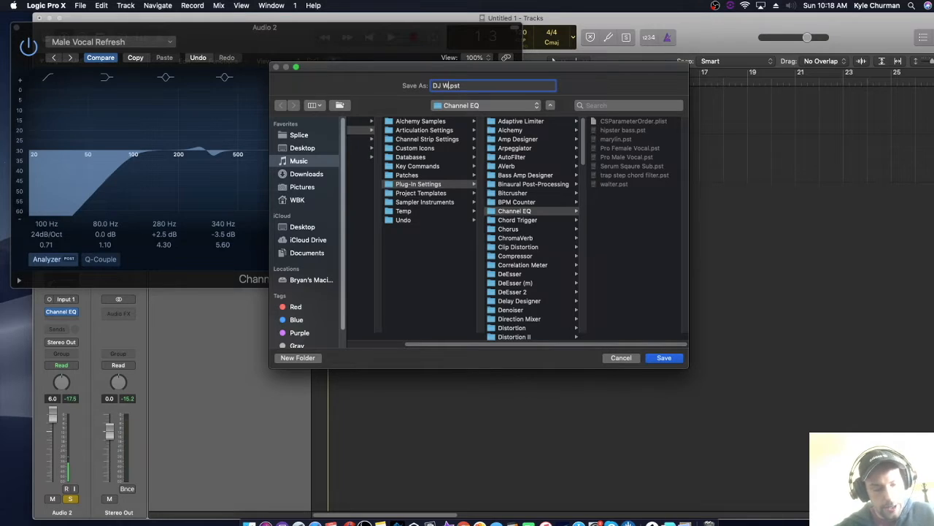
text(K (Male )
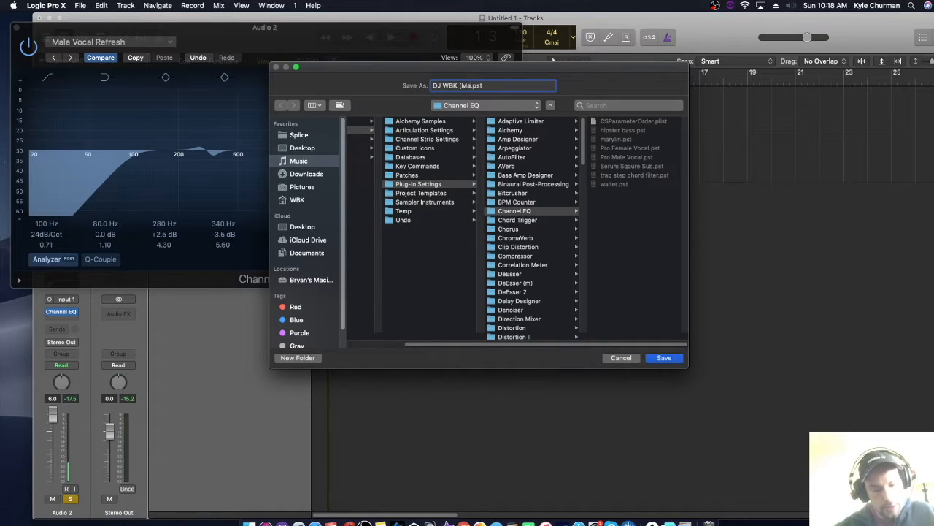
text(EQ))
key(Return)
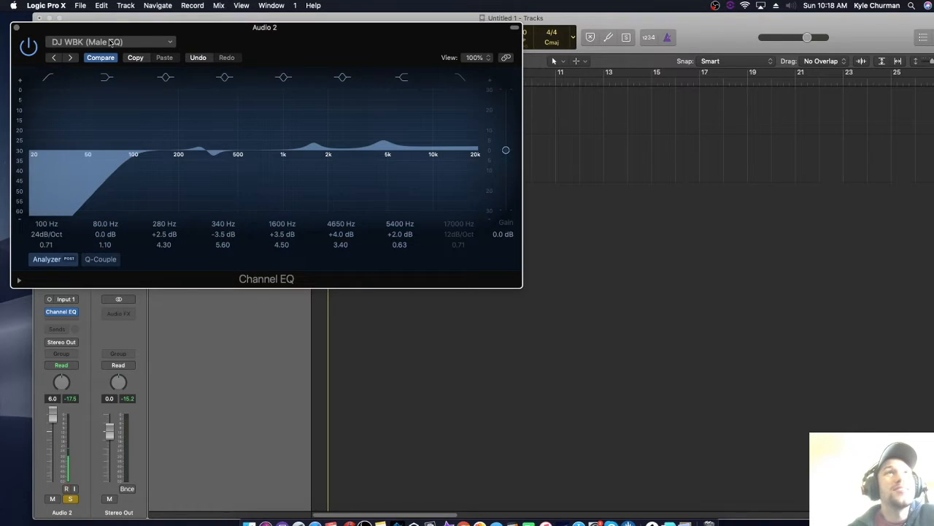
Step: Select the saved DJ WBK (Male EQ) preset and close the Channel EQ window
click(160, 41)
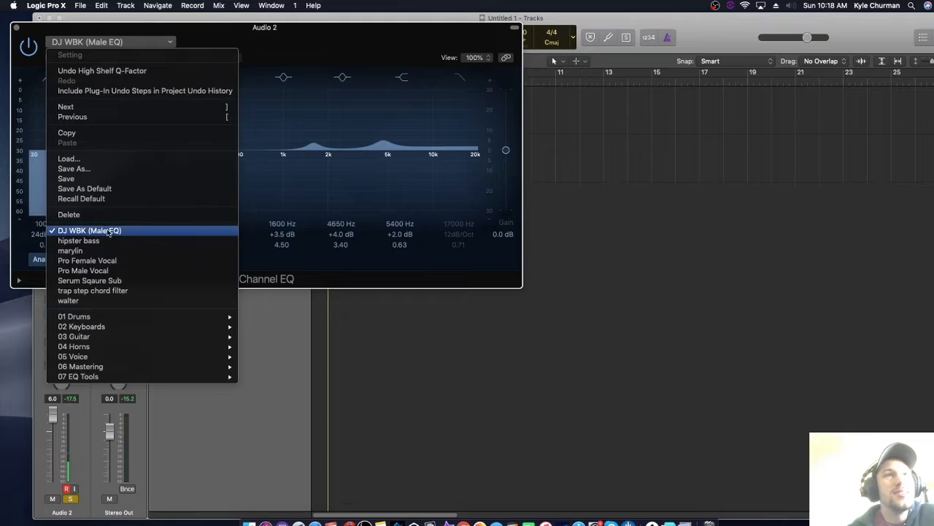
click(75, 231)
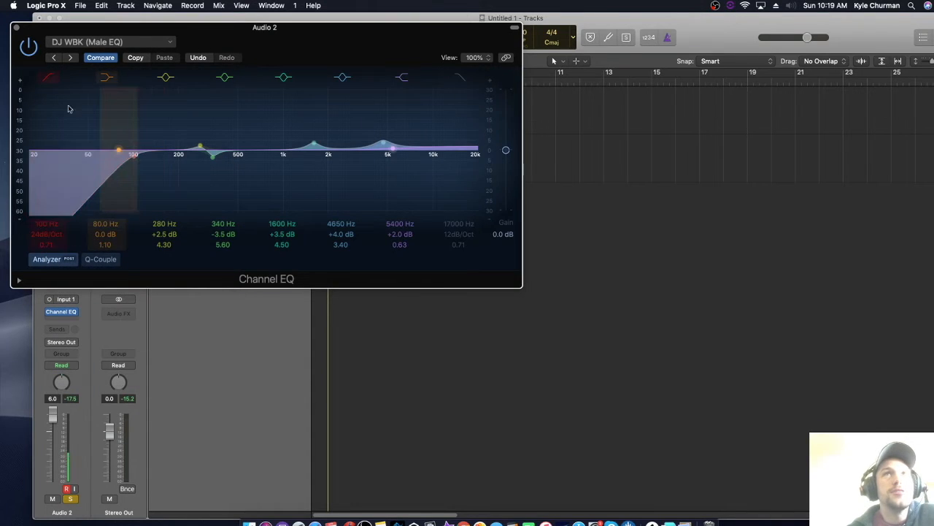
click(17, 28)
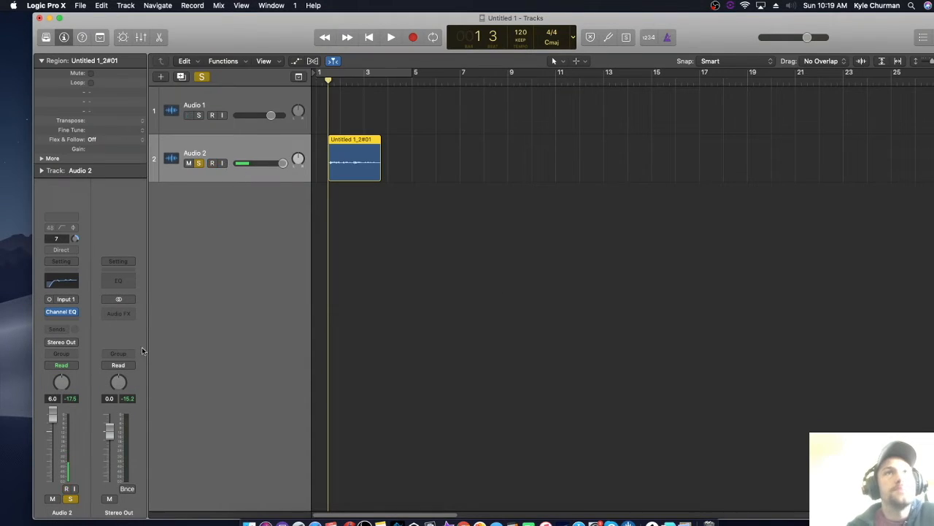
Step: Insert the Xfer Records SerumFX plug-in on Audio 2 as Mono->Stereo, enable its Reverb effect, and close the plug-in window
click(59, 321)
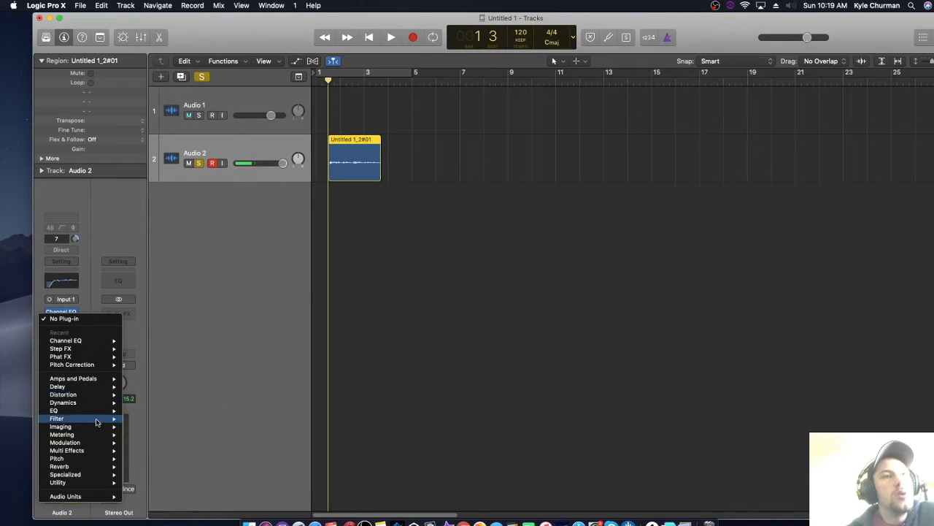
mouse_move(85, 497)
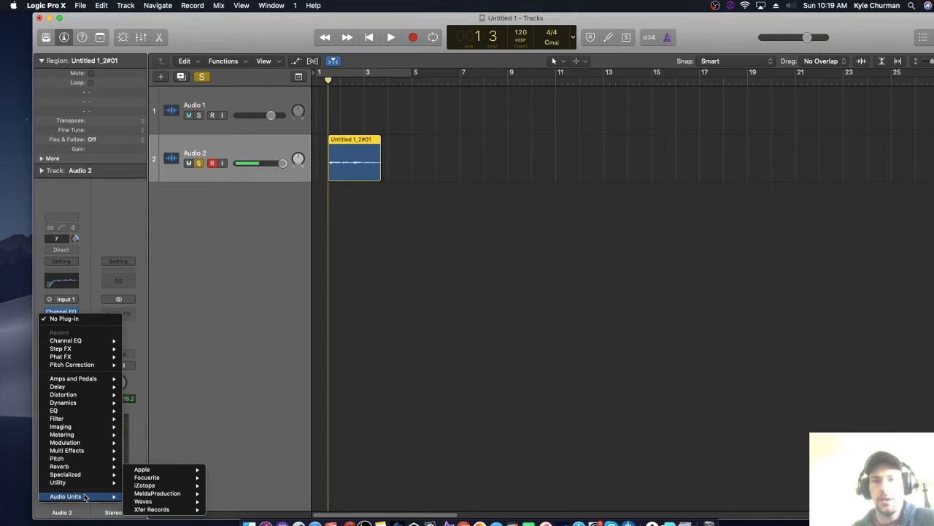
mouse_move(177, 510)
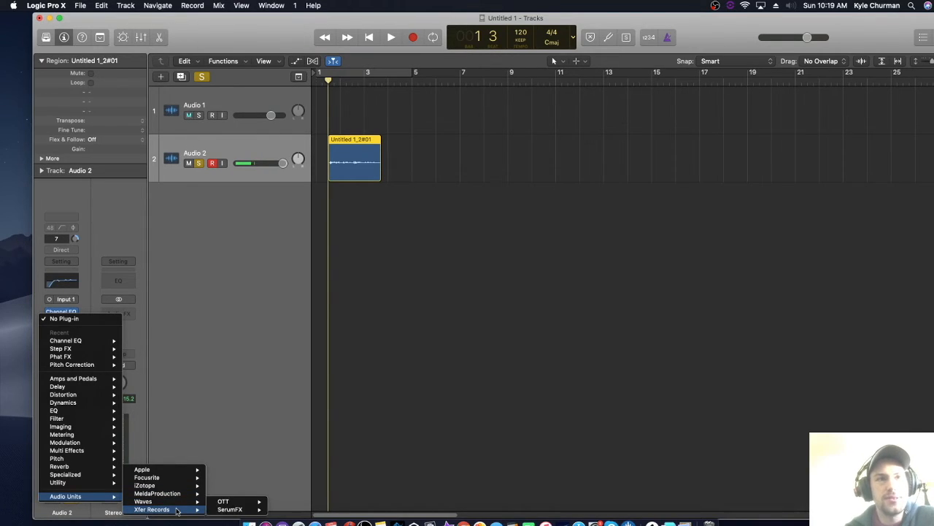
mouse_move(234, 510)
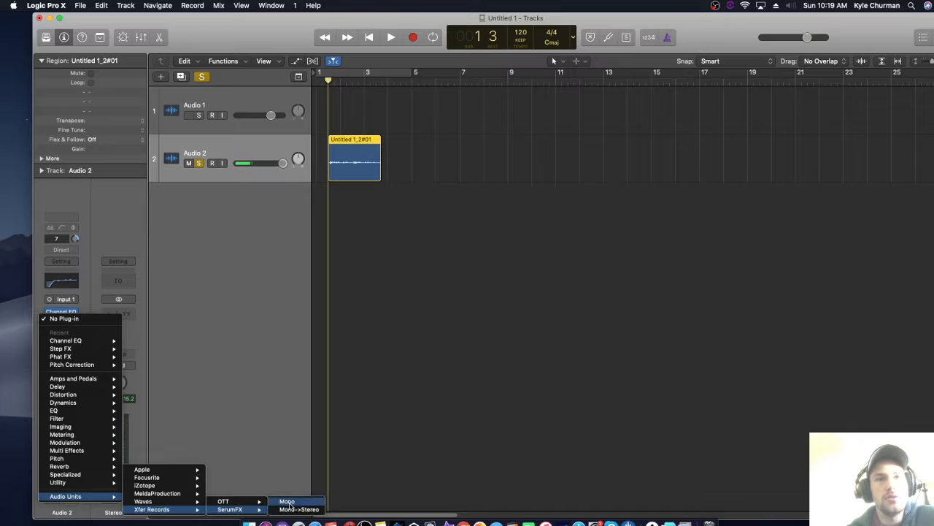
click(290, 510)
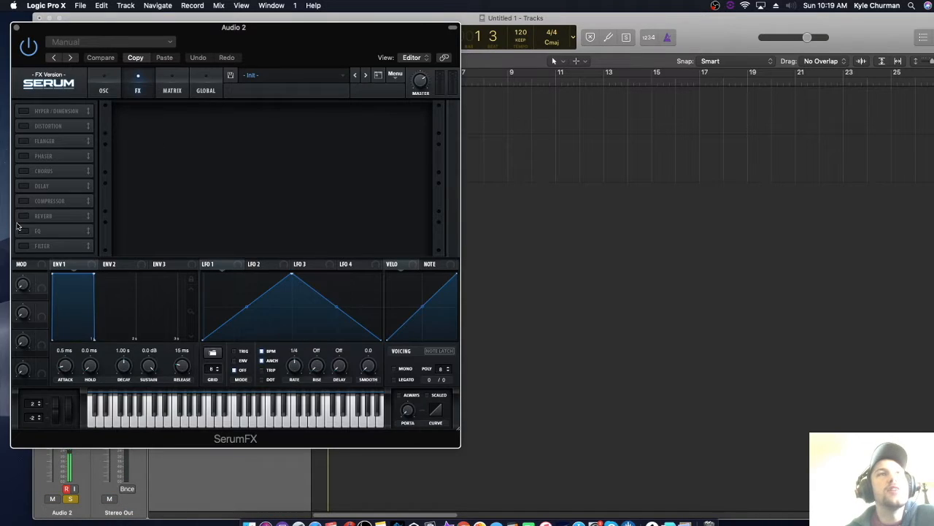
click(22, 216)
mouse_move(411, 119)
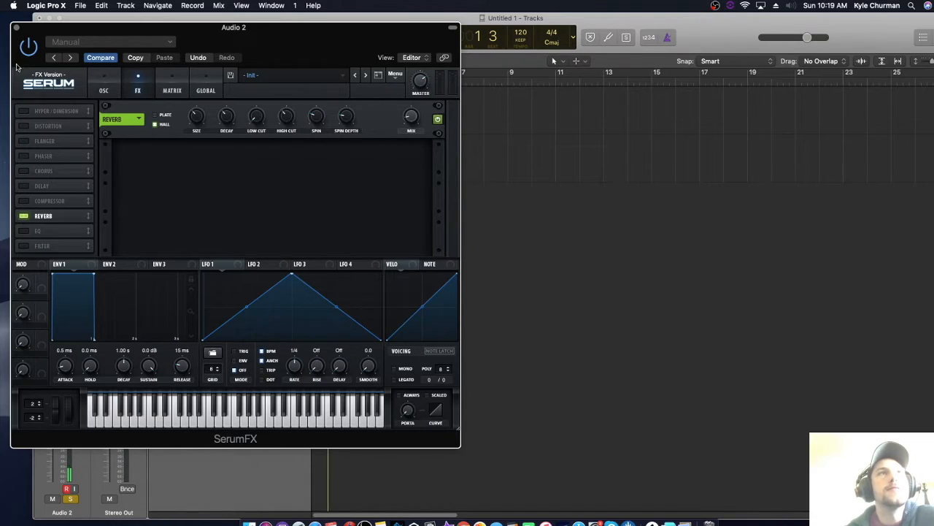
click(16, 27)
Step: Add the Xfer Records OTT compressor after SerumFX, set its Depth to 40 %, and close the plug-in window
click(65, 314)
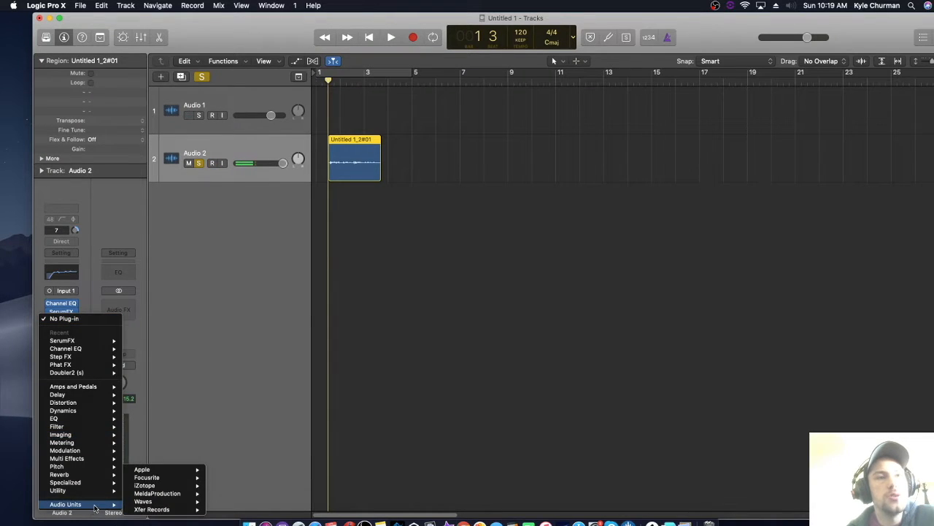
mouse_move(188, 510)
mouse_move(226, 501)
click(292, 502)
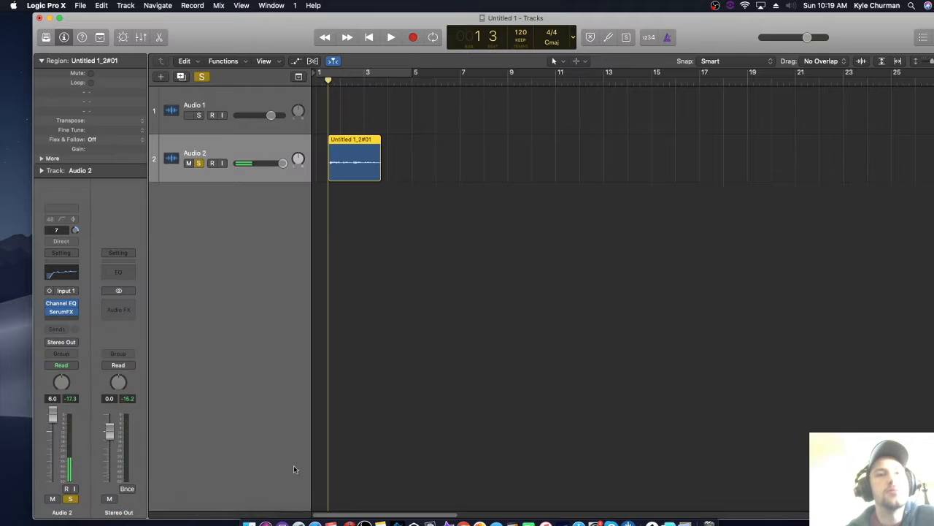
drag(34, 134, 35, 191)
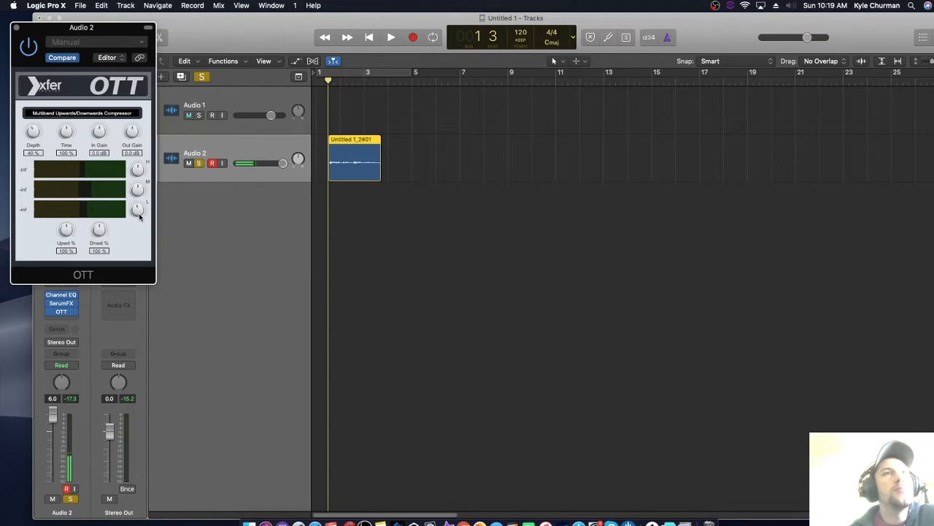
click(16, 27)
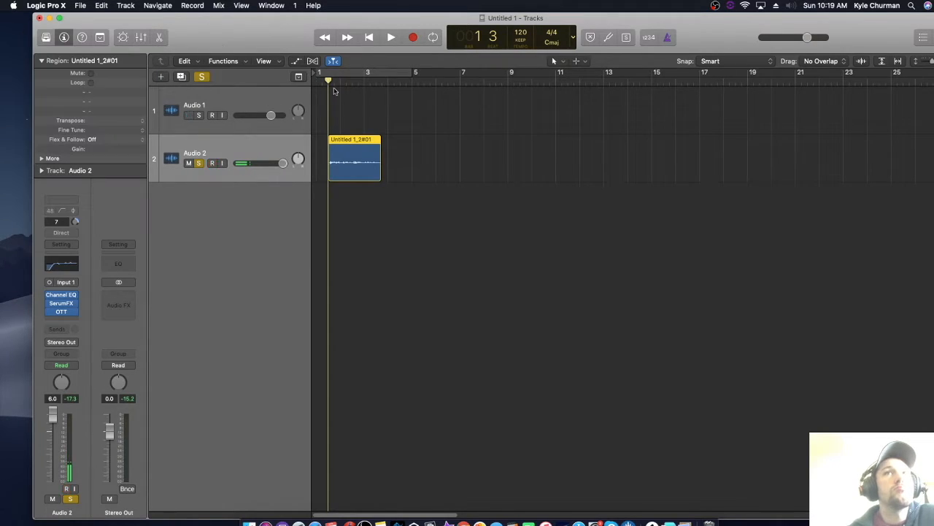
Step: Play the recorded vocal through the Channel EQ, SerumFX and OTT chain, stop, and return the playhead to the region's start
click(392, 37)
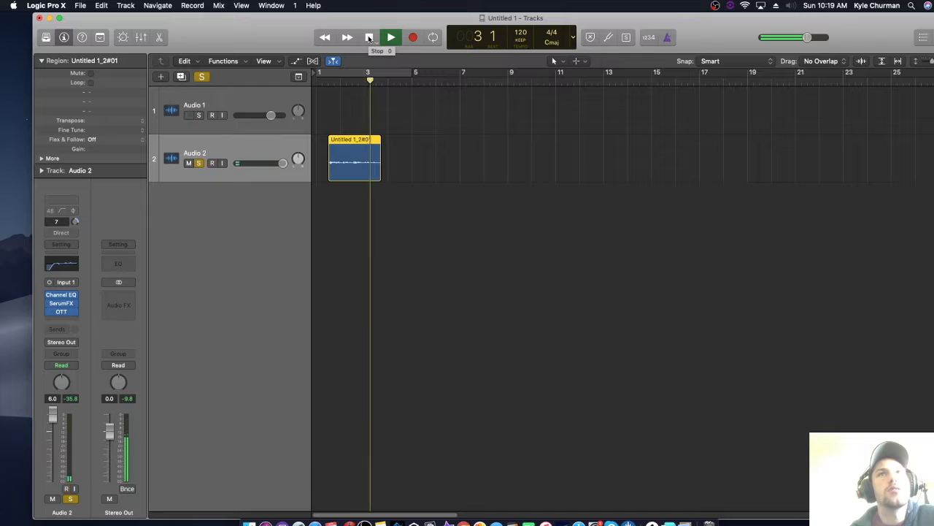
click(369, 37)
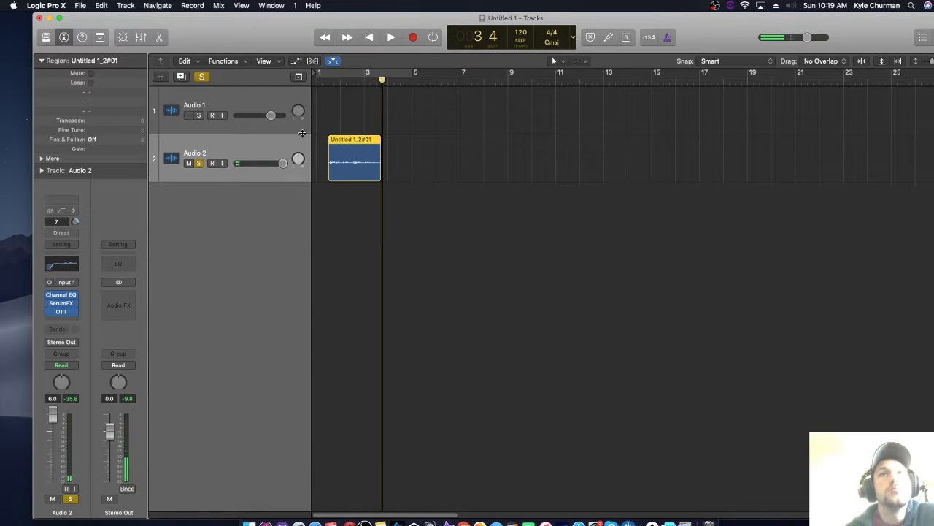
click(330, 79)
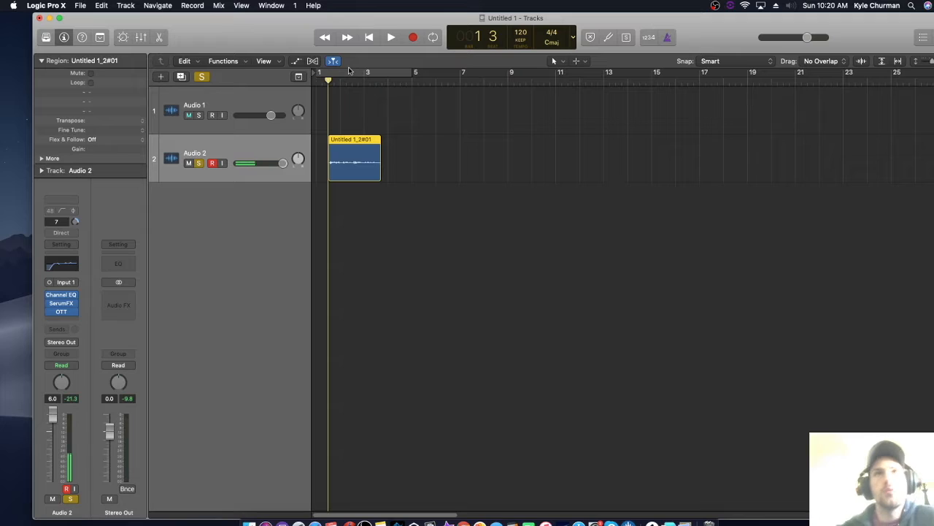
Step: Delete the recorded vocal region from Audio 2 and return the playhead to bar 1
click(371, 38)
drag(420, 160, 361, 167)
key(Delete)
click(556, 205)
drag(708, 31, 675, 30)
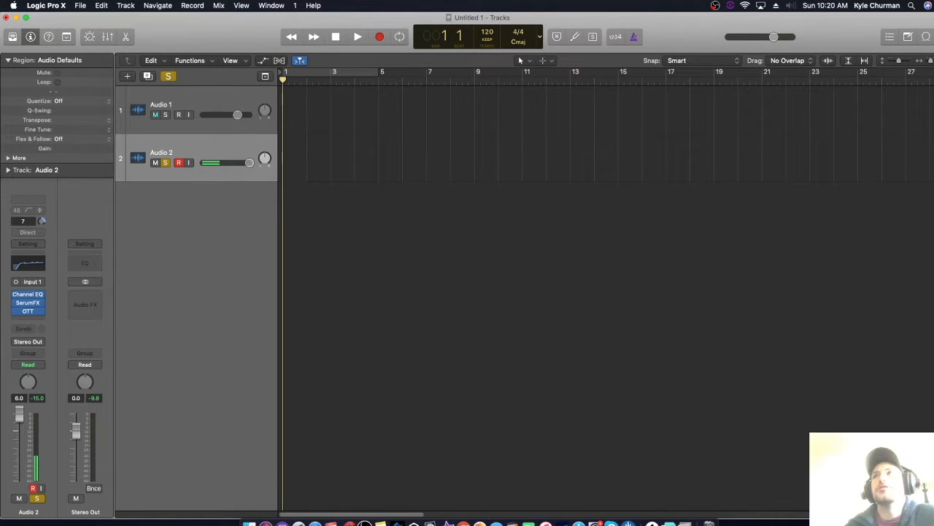
Step: Filter the Apple Loops by Piano and add the Black Tie Piano loop at bar 1 on a new track below Audio 2
click(927, 39)
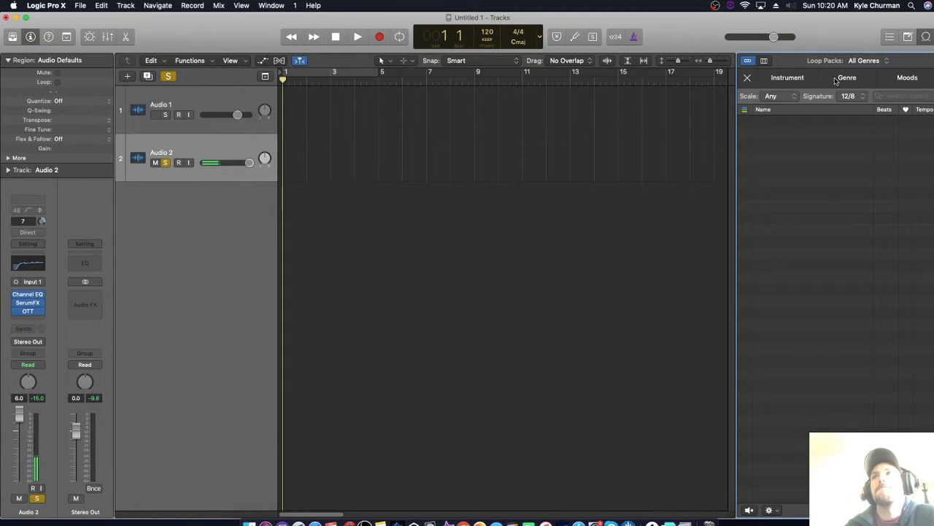
click(794, 80)
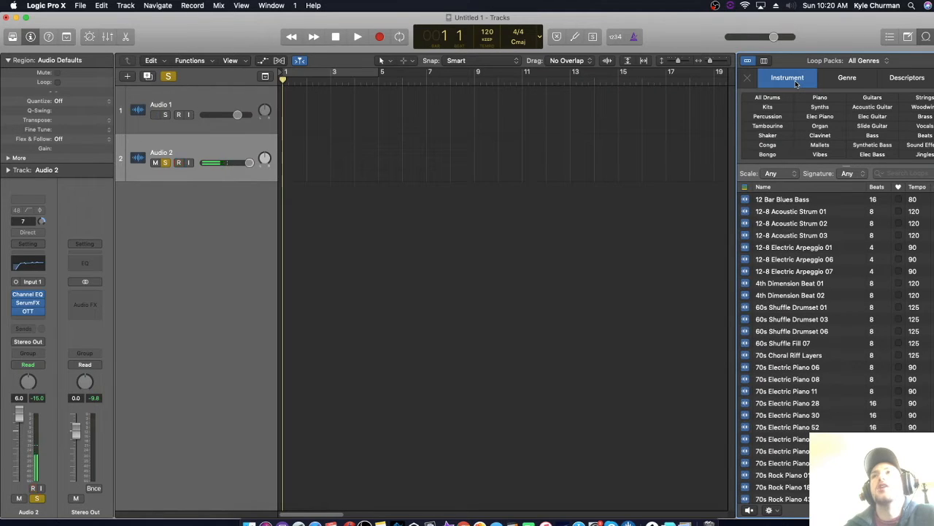
click(820, 99)
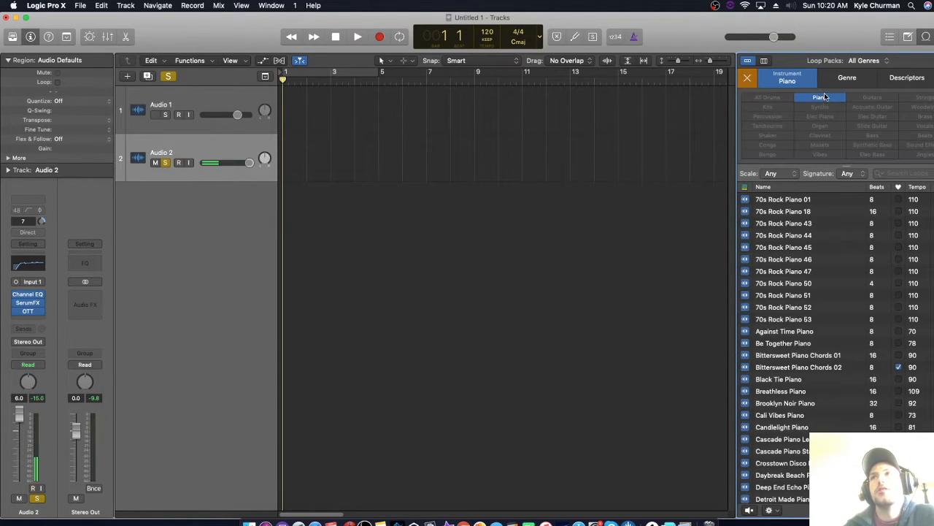
scroll(779, 343, down, 3)
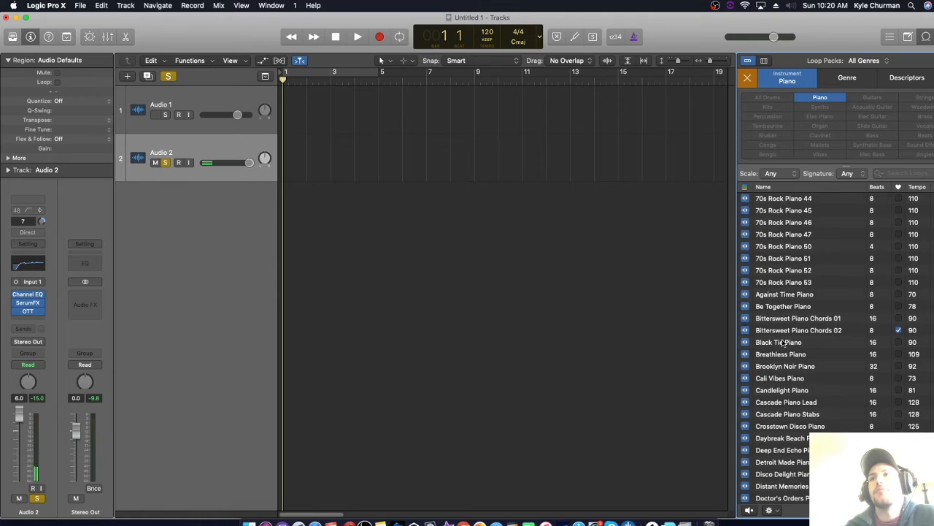
click(787, 345)
drag(787, 344, 286, 221)
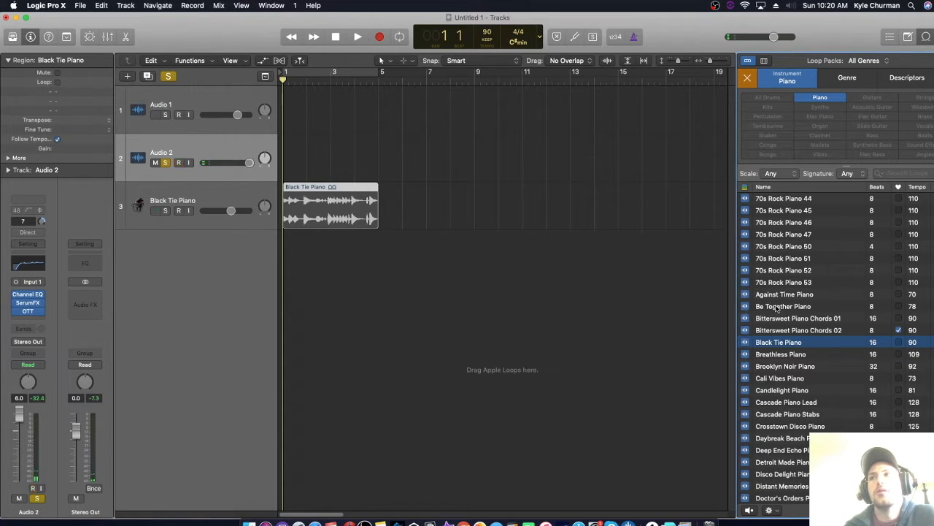
Step: Preview the Be Together Piano loop, repeat the Black Tie Piano region once right after itself, and hide the loop browser
click(777, 307)
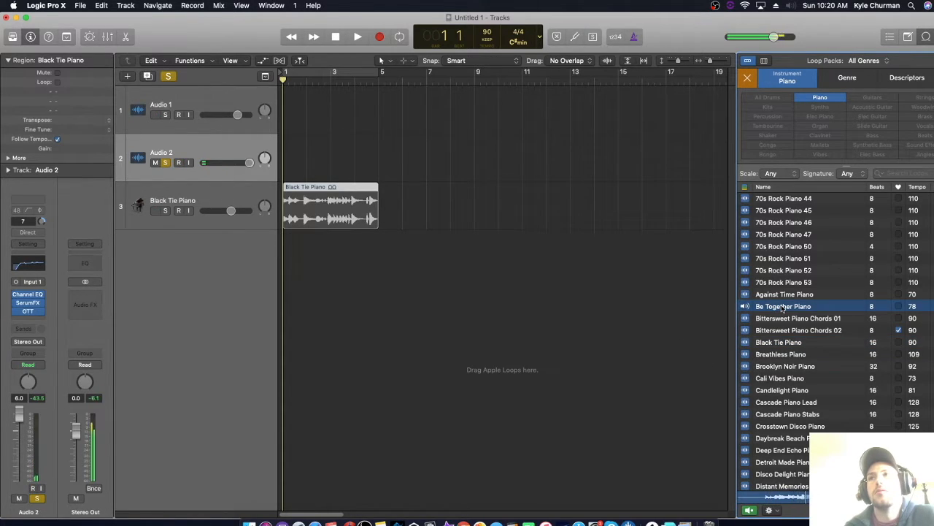
click(330, 212)
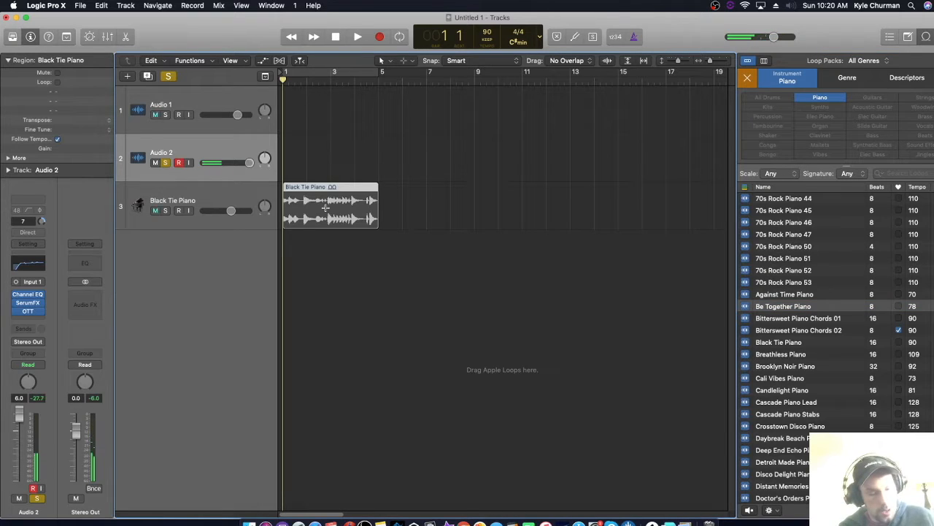
key(super+r)
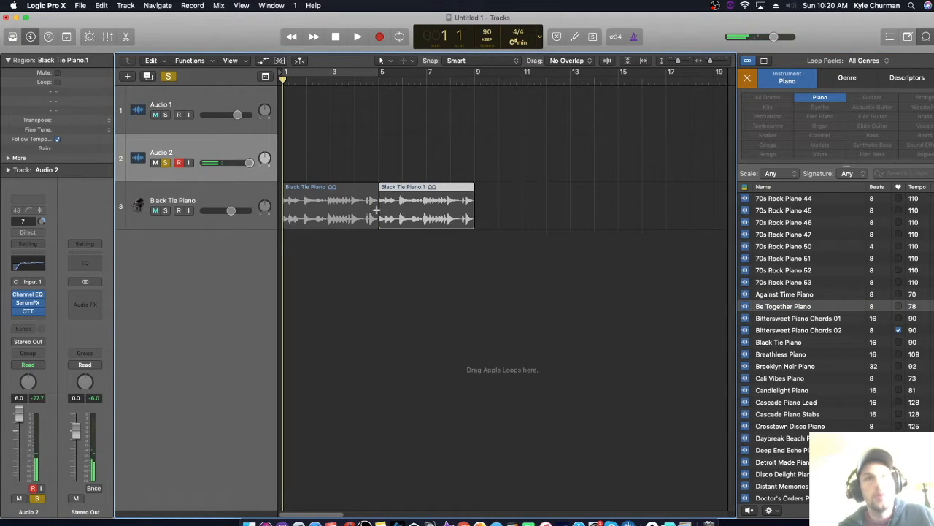
click(925, 37)
Step: Turn off the solo on Audio 2 and play the opening of the Black Tie Piano regions from bar 1
key(super+a)
click(336, 38)
key(n)
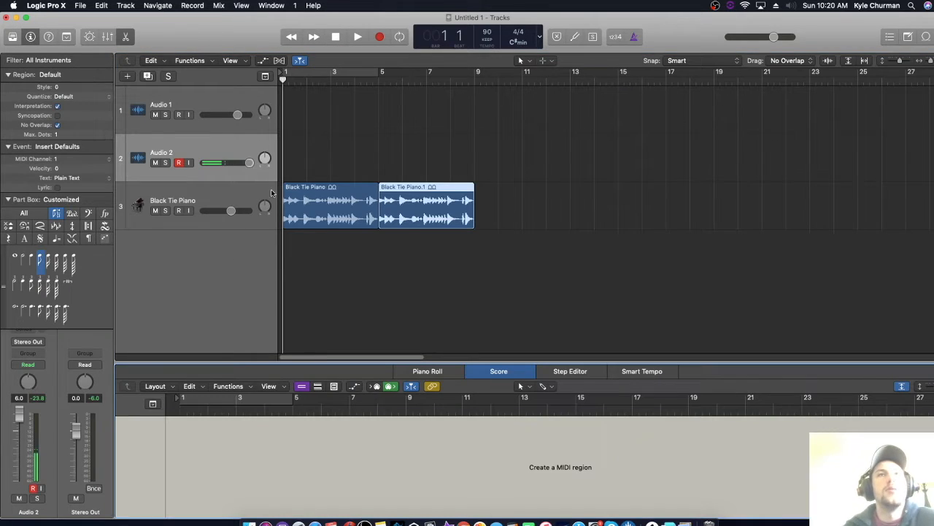
click(358, 37)
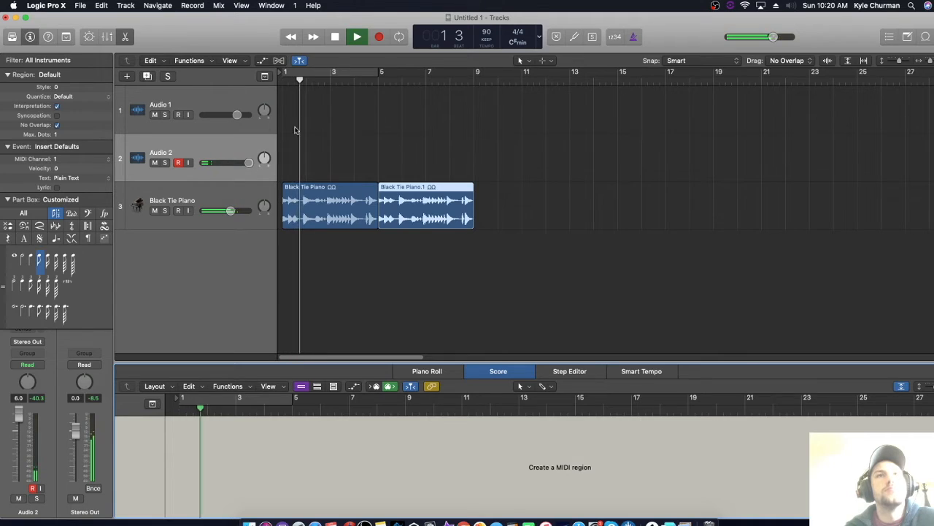
click(336, 39)
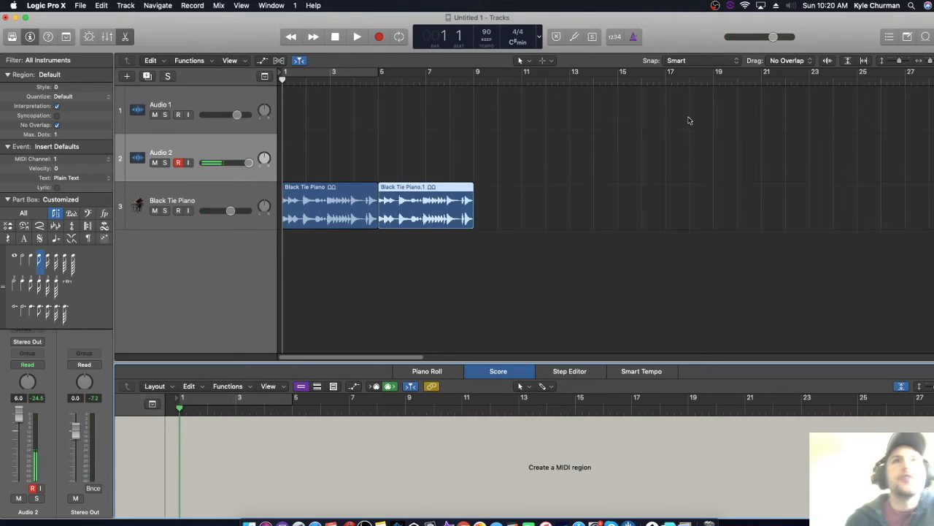
click(925, 37)
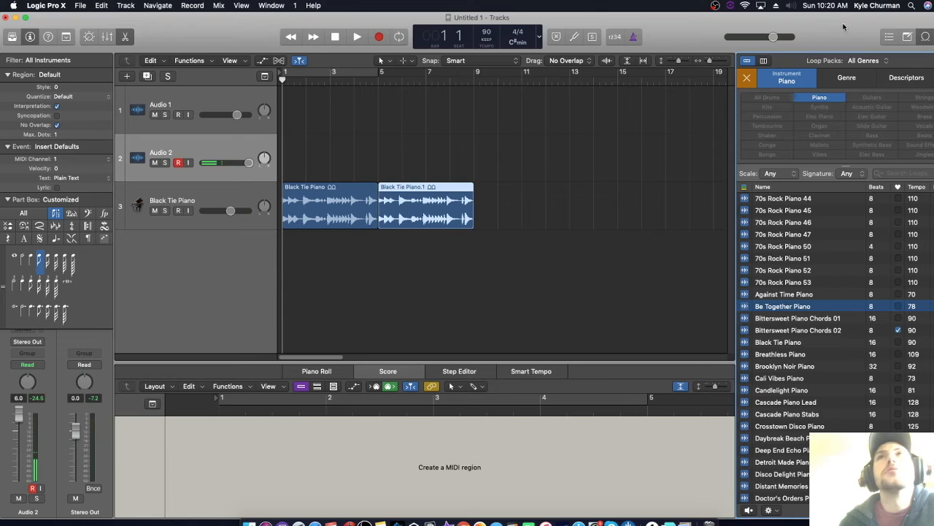
click(925, 36)
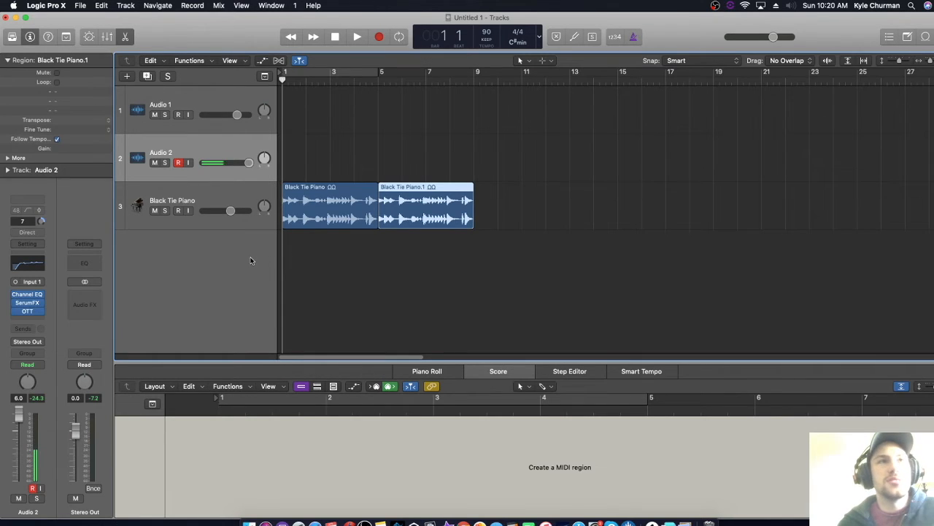
Step: Insert a stereo Pitch Correction plug-in after OTT on the Audio 2 vocal track
click(198, 140)
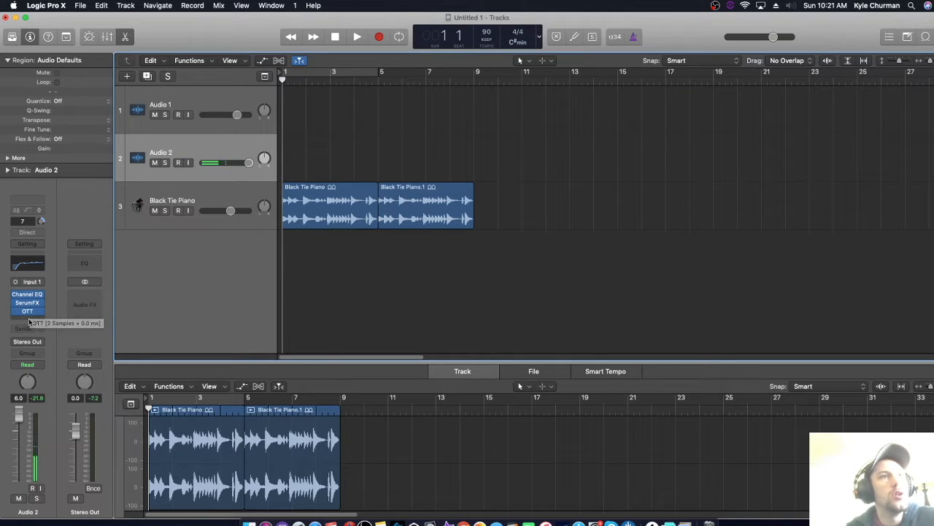
click(29, 311)
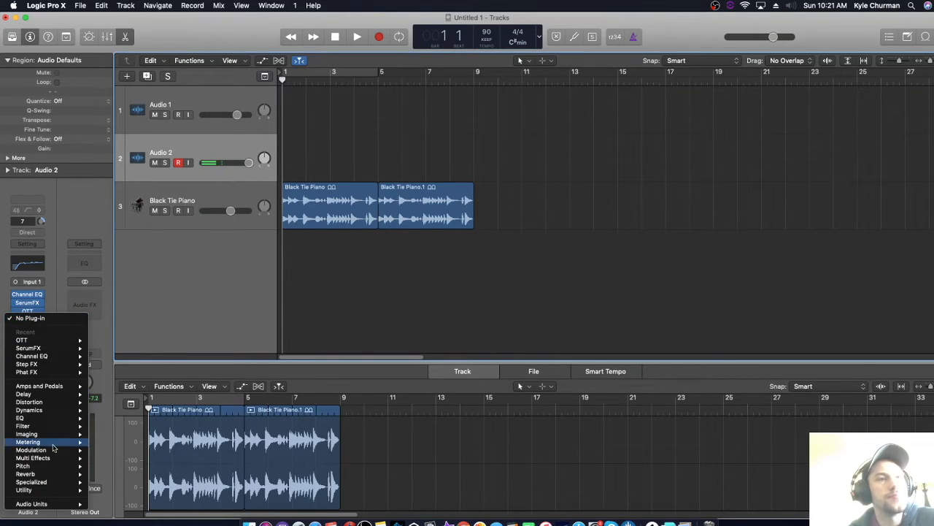
mouse_move(55, 462)
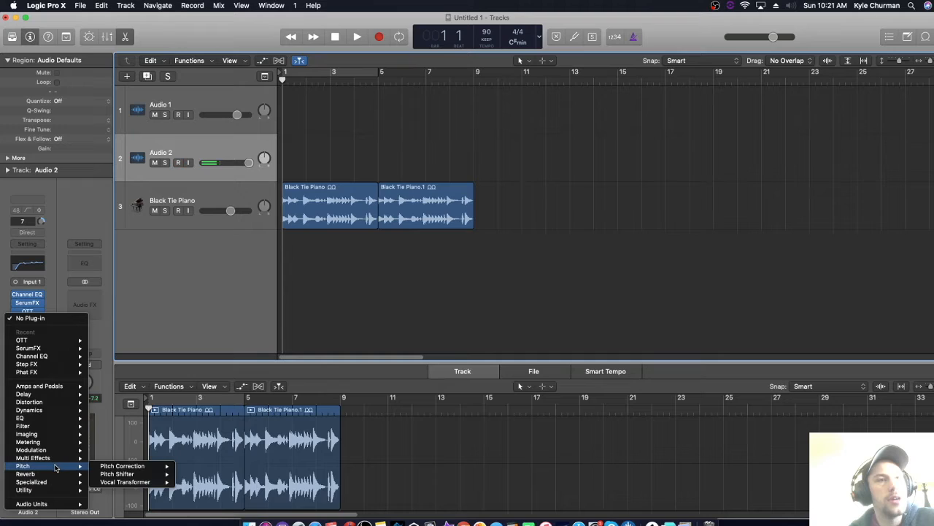
mouse_move(126, 467)
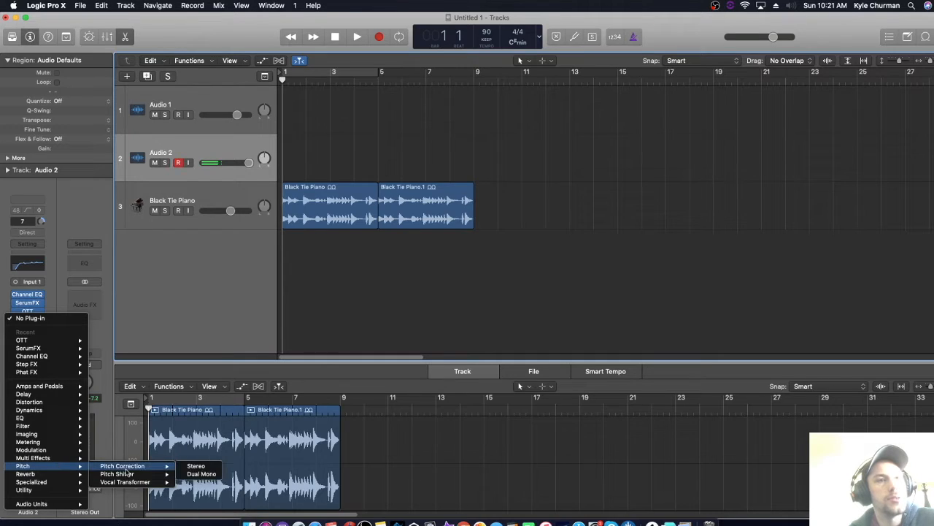
click(198, 466)
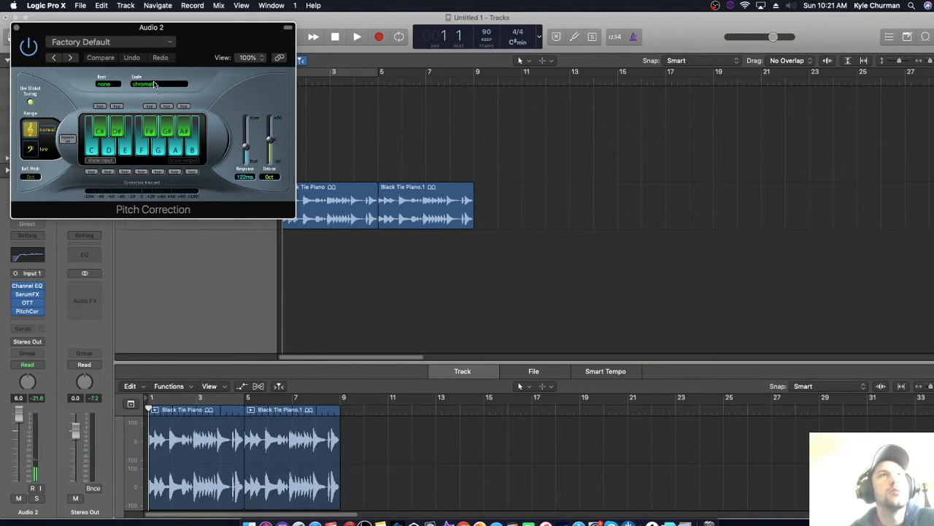
Step: Set the Pitch Correction scale to major scale with C# as the root note
click(154, 84)
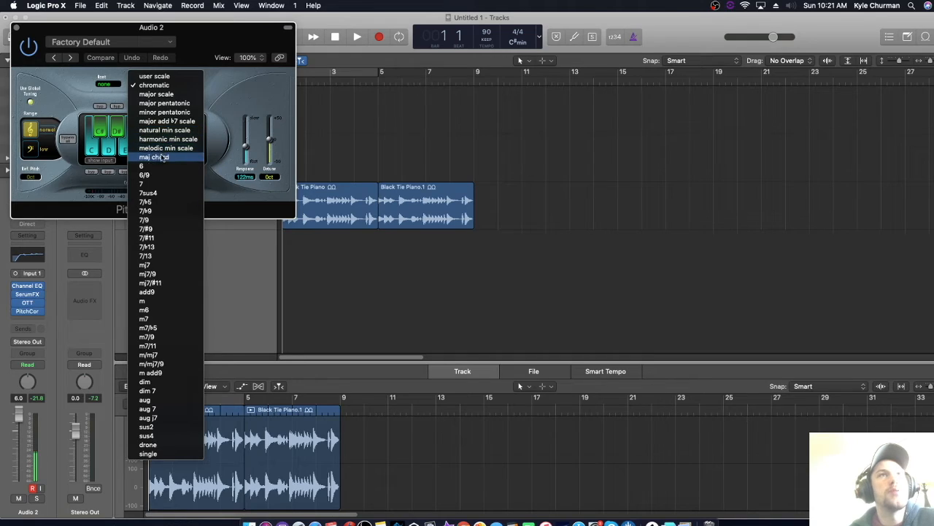
click(175, 96)
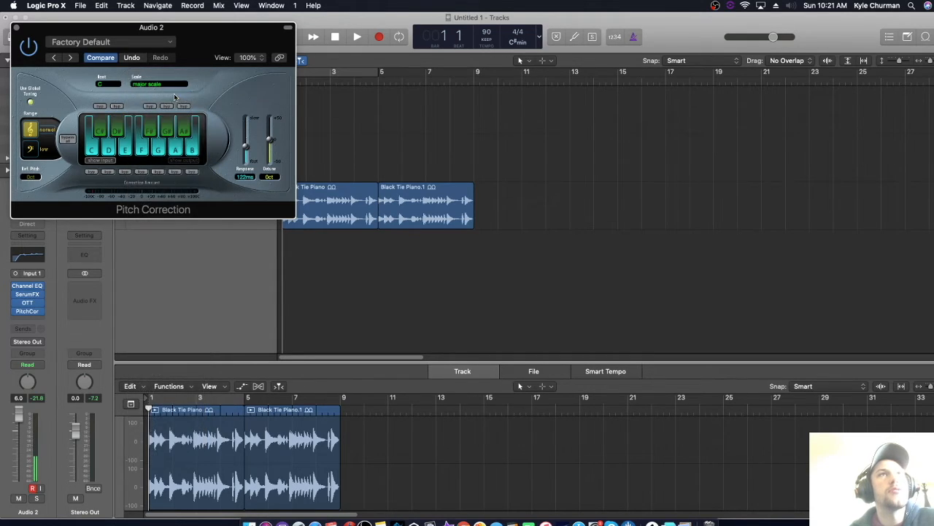
click(106, 88)
click(90, 85)
click(104, 86)
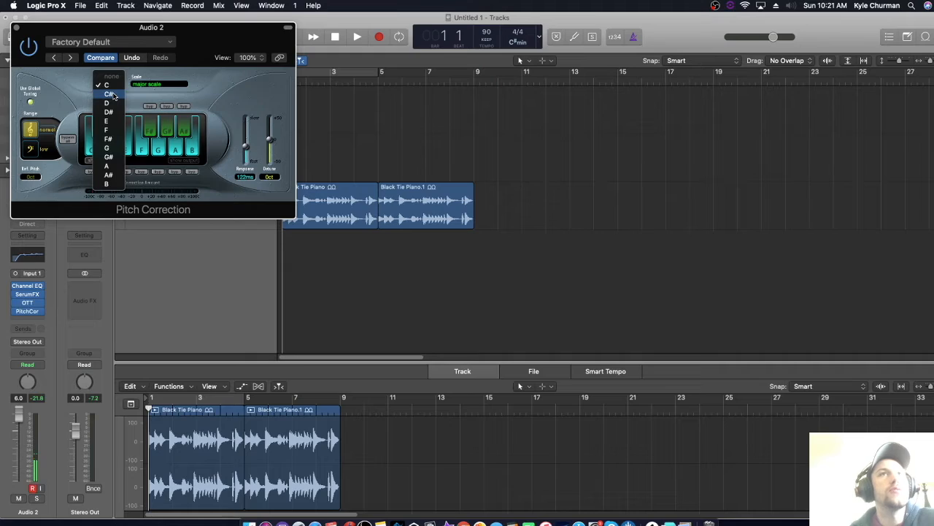
click(111, 95)
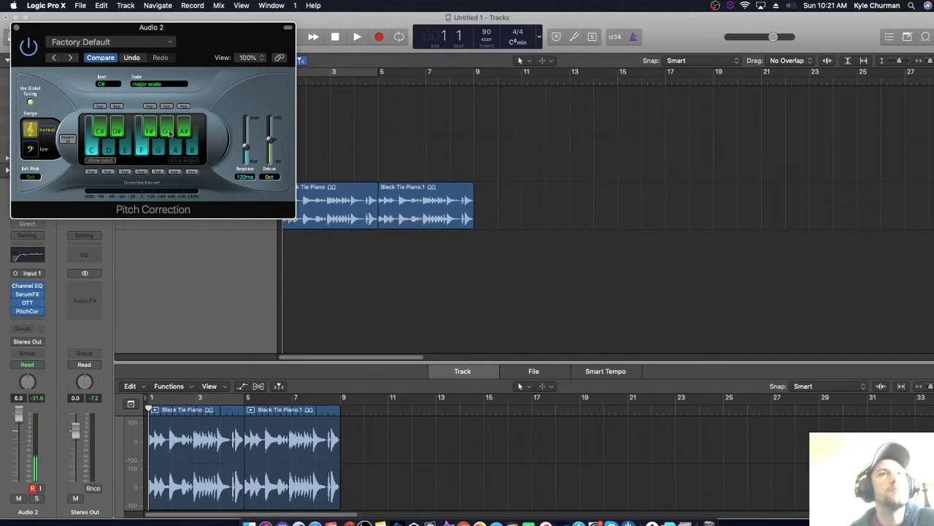
Step: Set the Pitch Correction response time to about 78 ms and close the plug-in window
drag(246, 150, 251, 178)
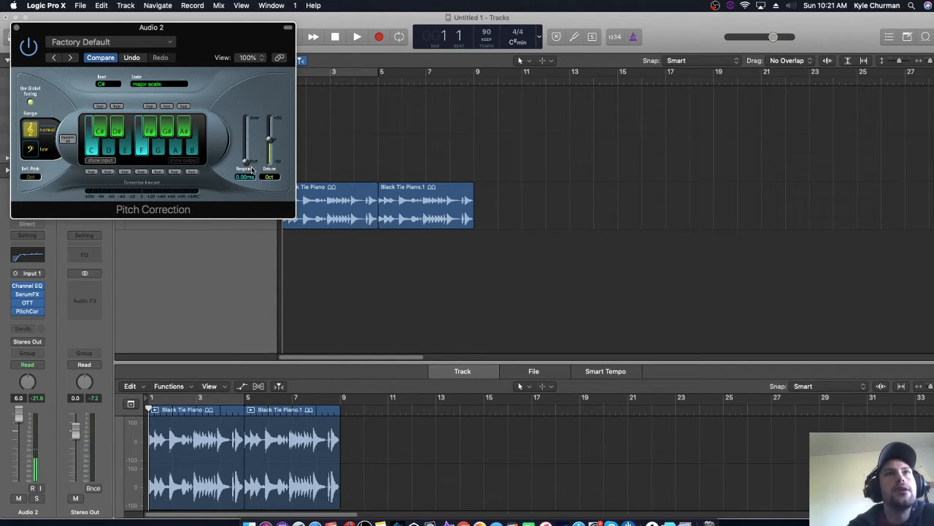
drag(247, 166, 247, 152)
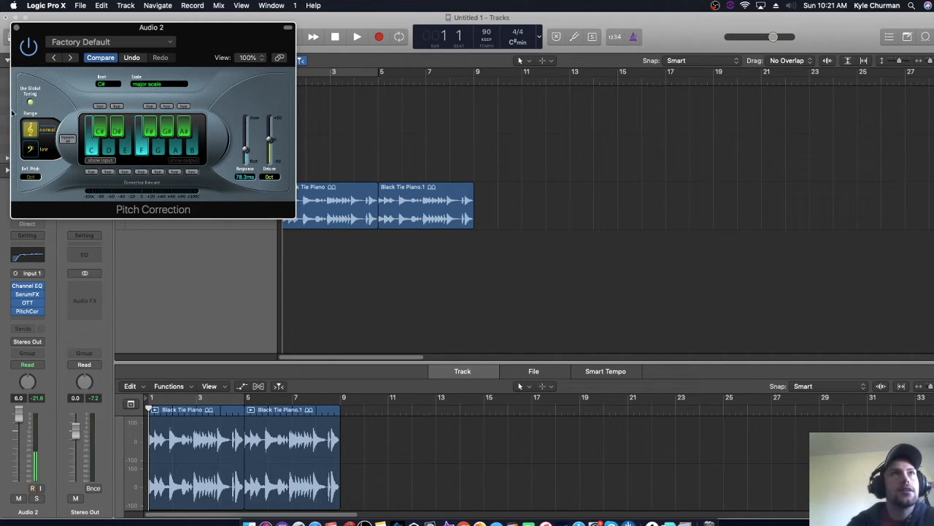
click(17, 28)
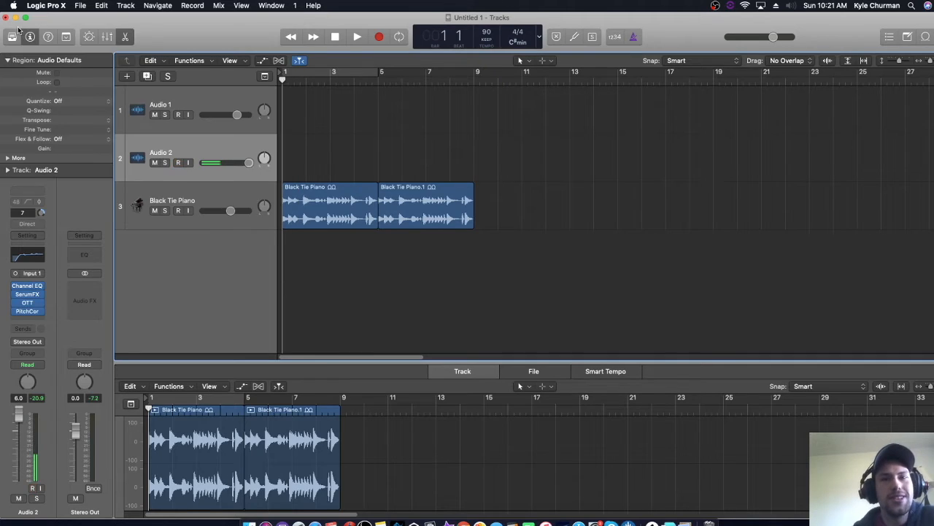
Step: Insert iZotope Neutron 2 after Pitch Correction on Audio 2, continuing in demo mode and dismissing its preset manager
click(35, 322)
mouse_move(65, 504)
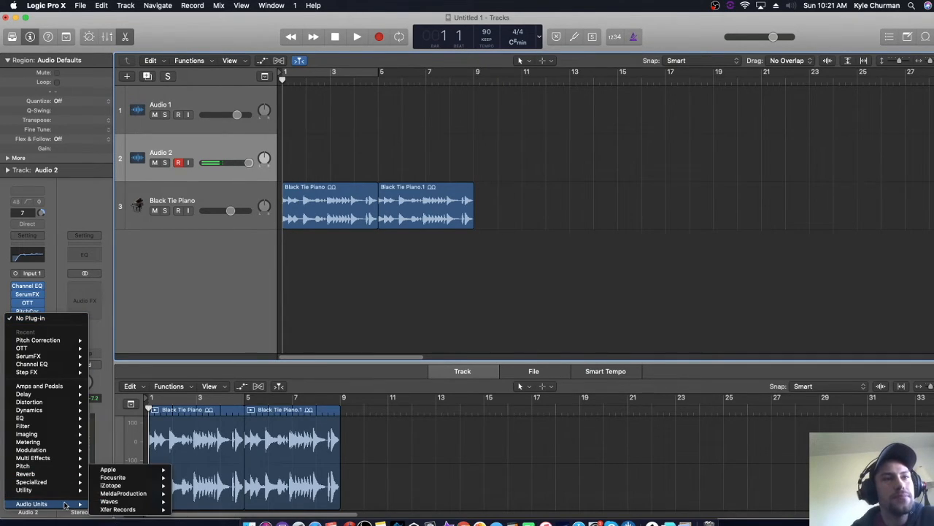
mouse_move(139, 485)
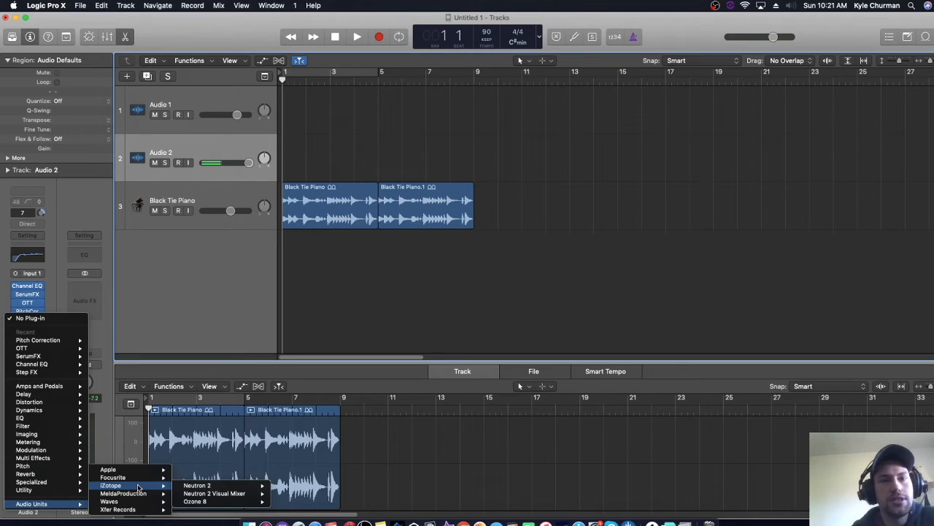
mouse_move(217, 486)
click(298, 493)
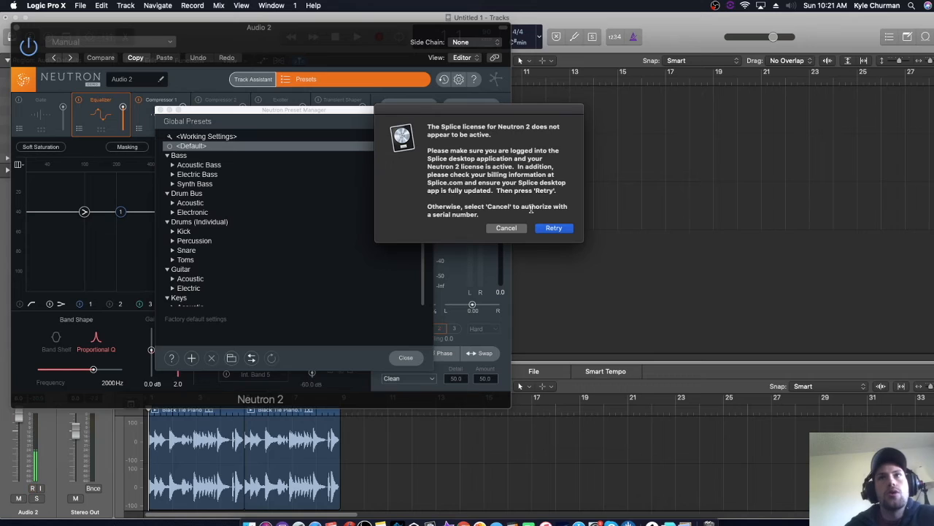
click(506, 227)
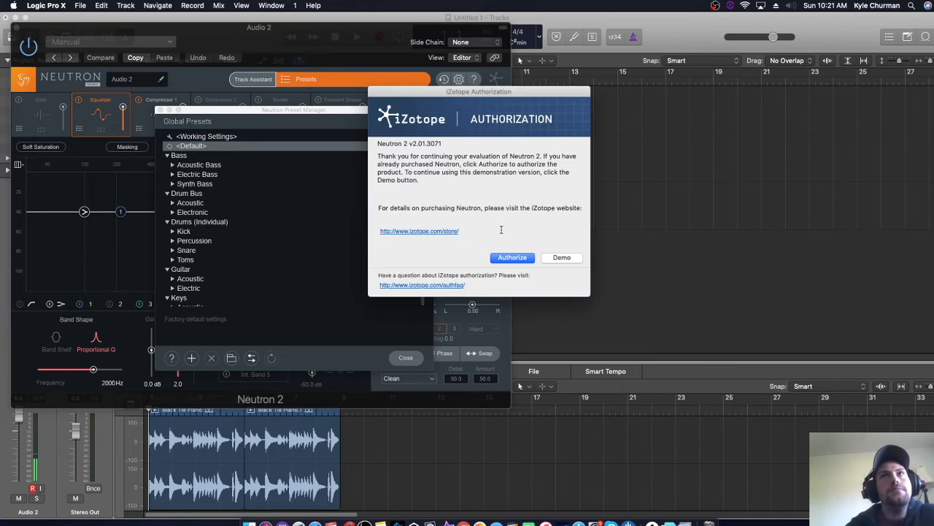
click(561, 258)
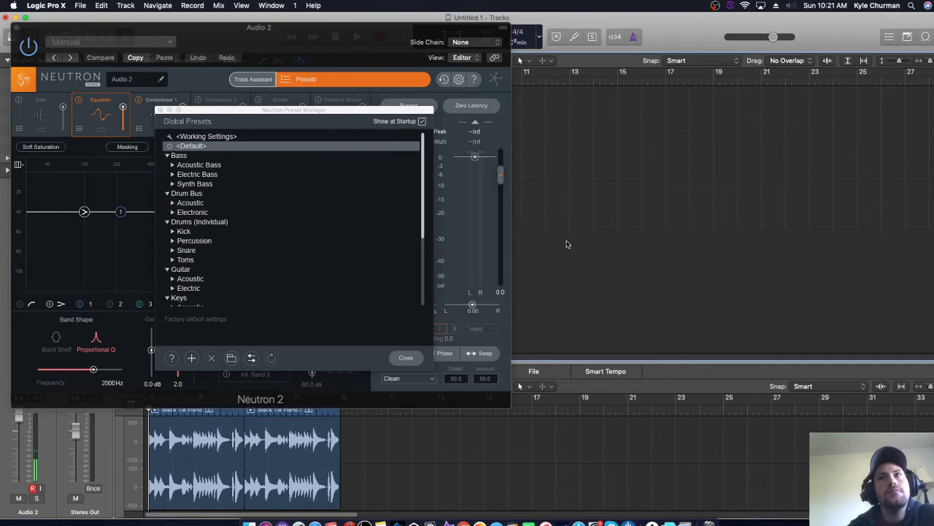
click(156, 110)
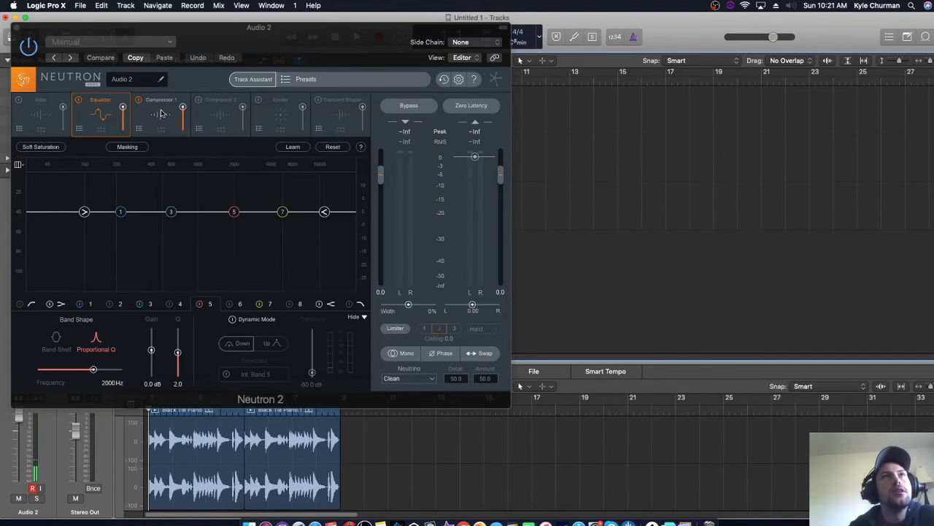
Step: Open Neutron 2's Track Assistant and choose Voice as the instrument with the Upfront style, trying Warm first
click(248, 79)
click(282, 205)
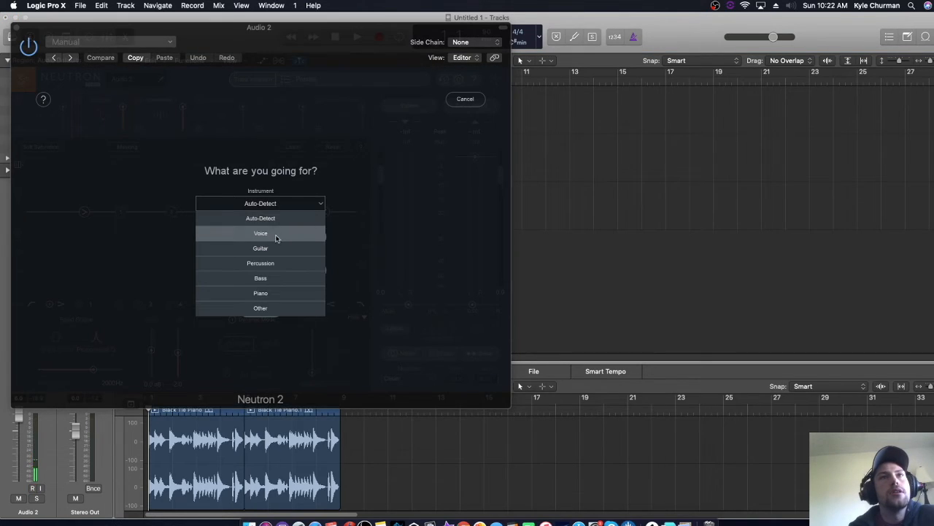
click(277, 234)
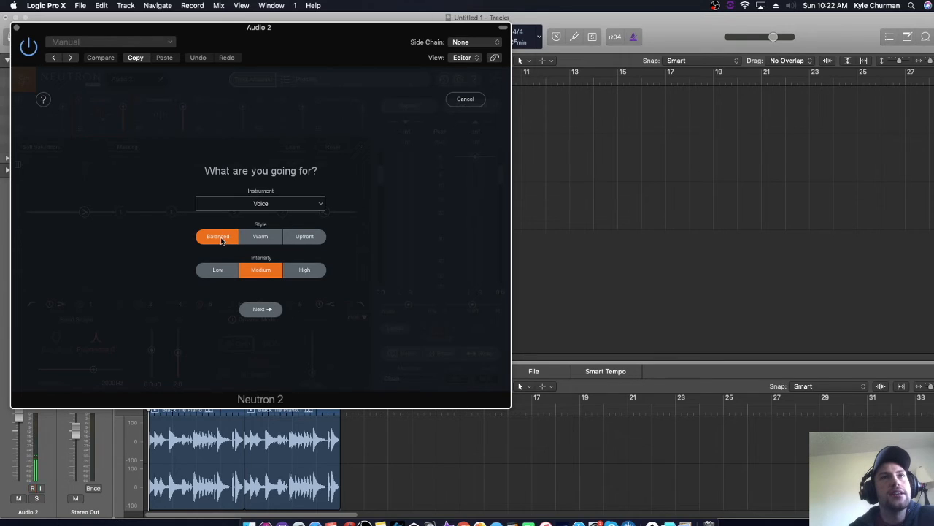
click(281, 238)
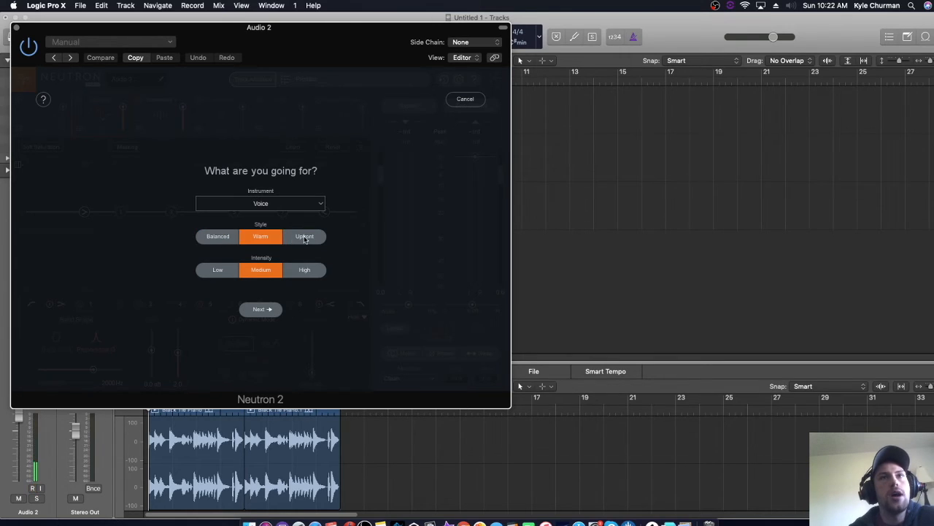
click(305, 237)
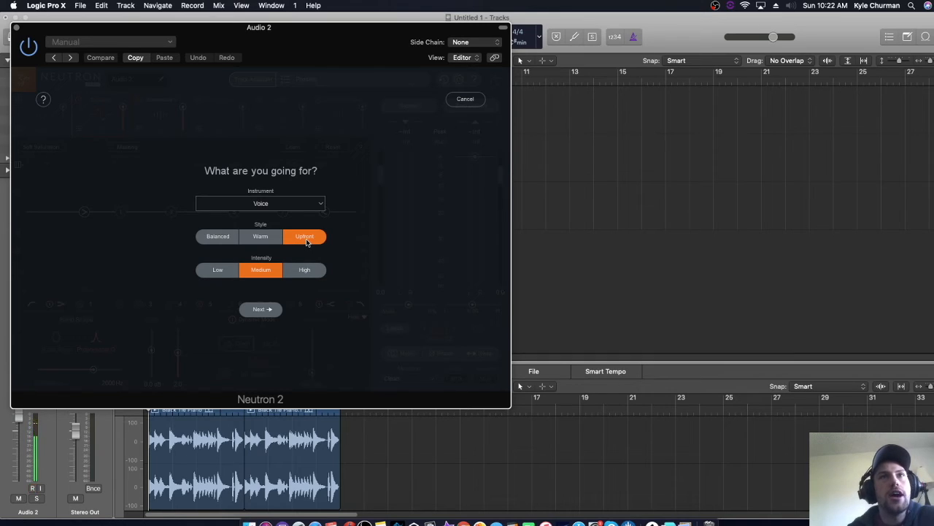
Step: Close the Neutron 2 window and hide the audio editor beneath the tracks
click(16, 28)
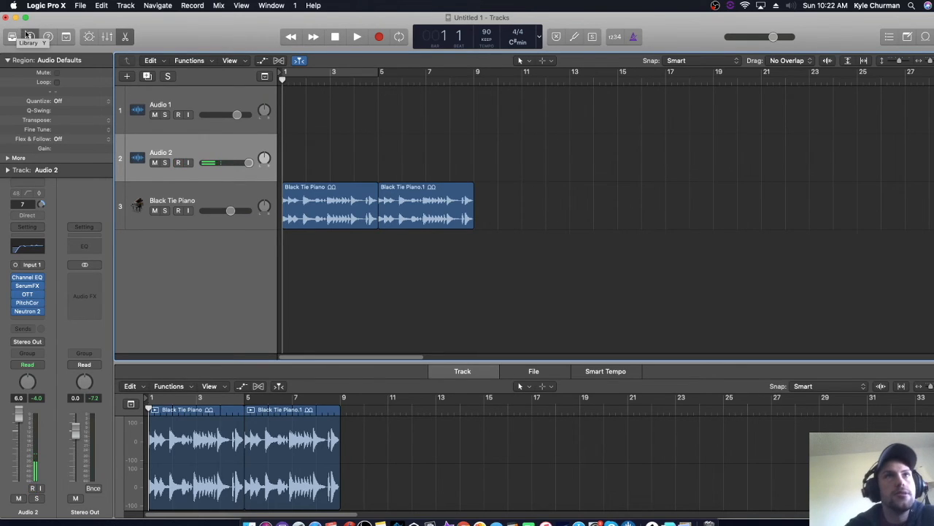
click(341, 38)
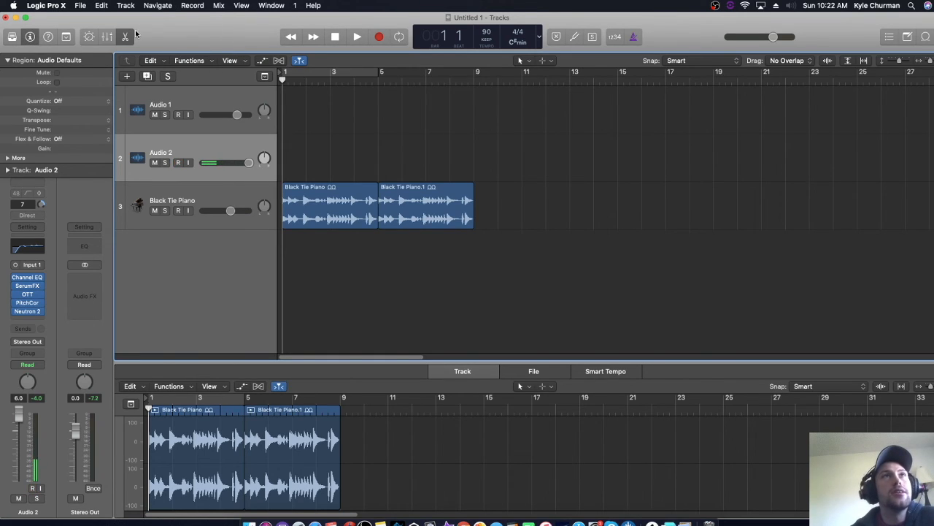
click(126, 38)
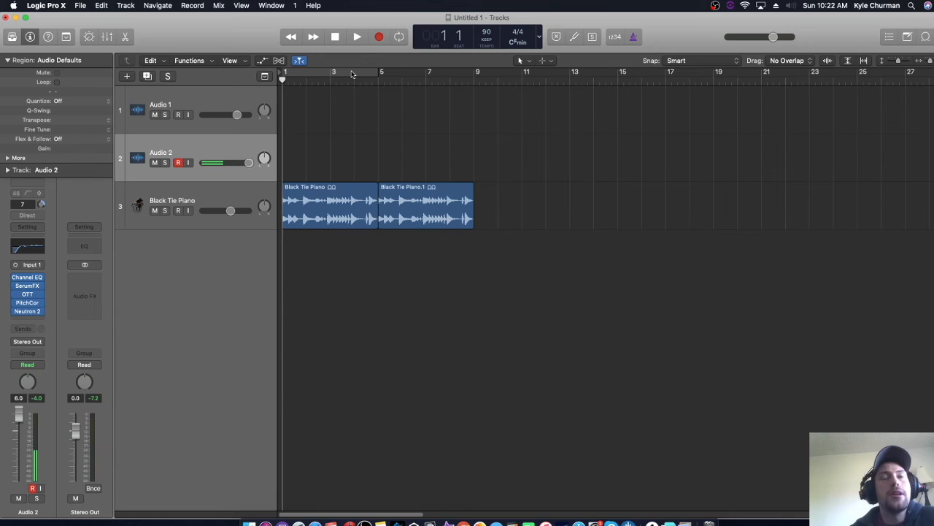